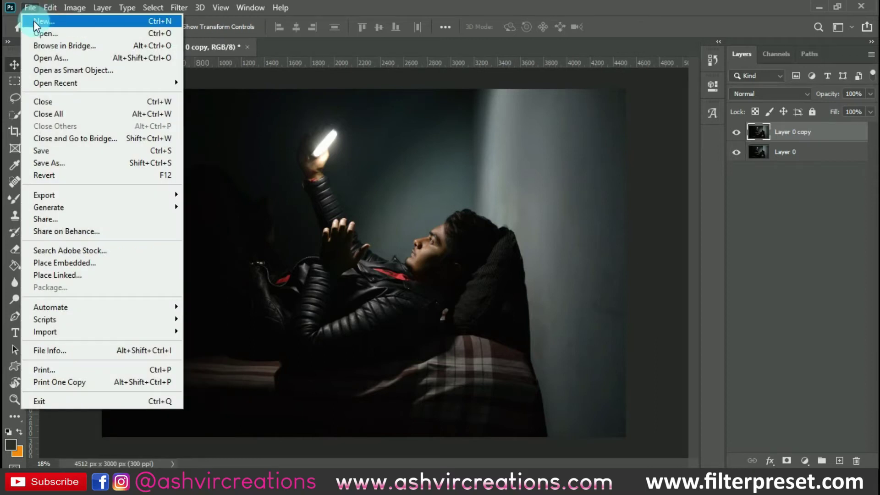
- Open gh.png from the Desktop's Moon & Clouds pngs folder and bring its shattered moon into the portrait document
{"action": "left_click", "coordinate": [37, 35]}
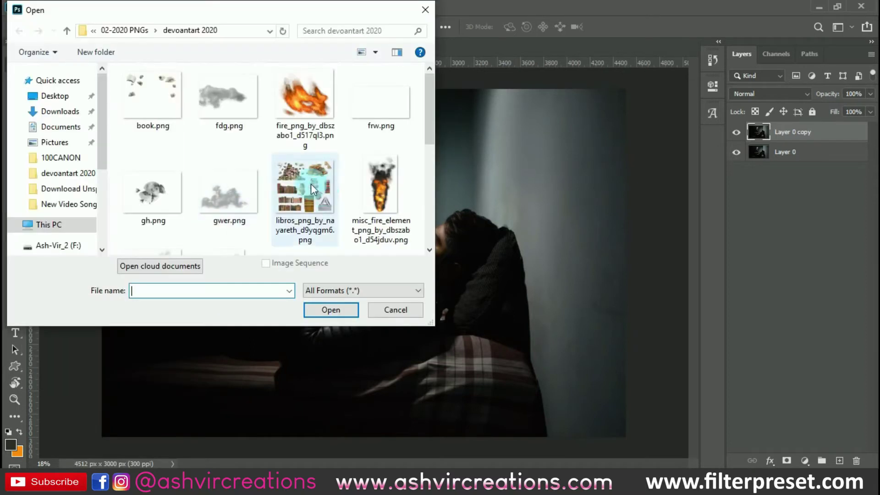
{"action": "left_click", "coordinate": [62, 94]}
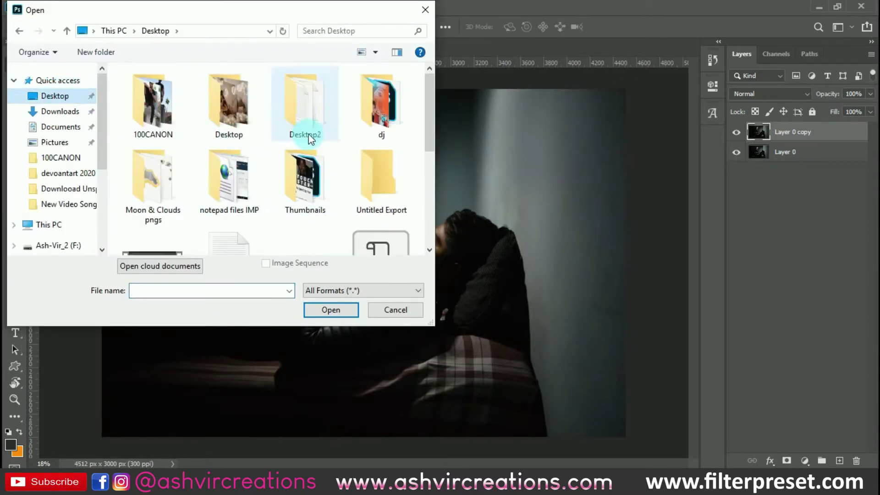
{"action": "double_click", "coordinate": [153, 181]}
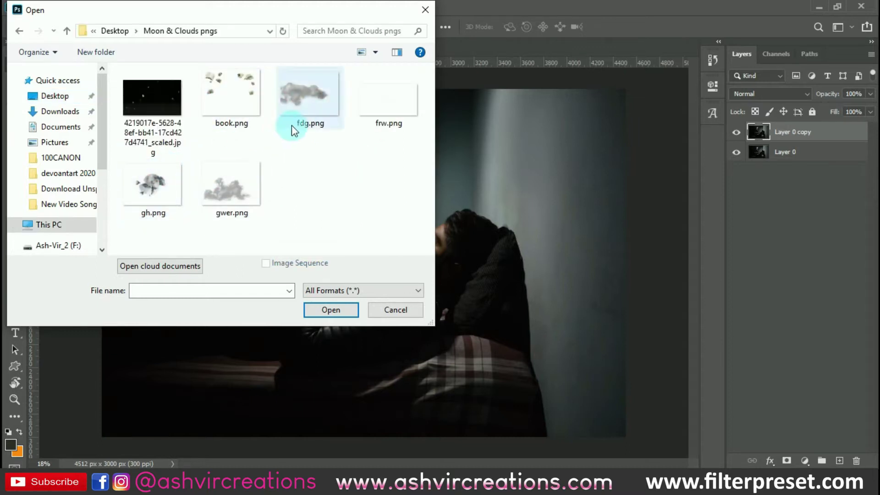
{"action": "left_click", "coordinate": [160, 189]}
{"action": "double_click", "coordinate": [161, 189]}
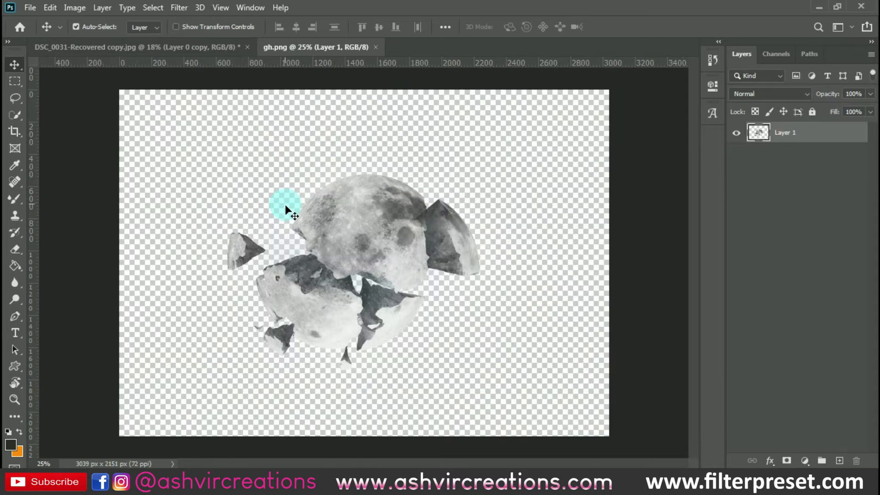
{"action": "left_click_drag", "start_coordinate": [350, 230], "coordinate": [339, 274]}
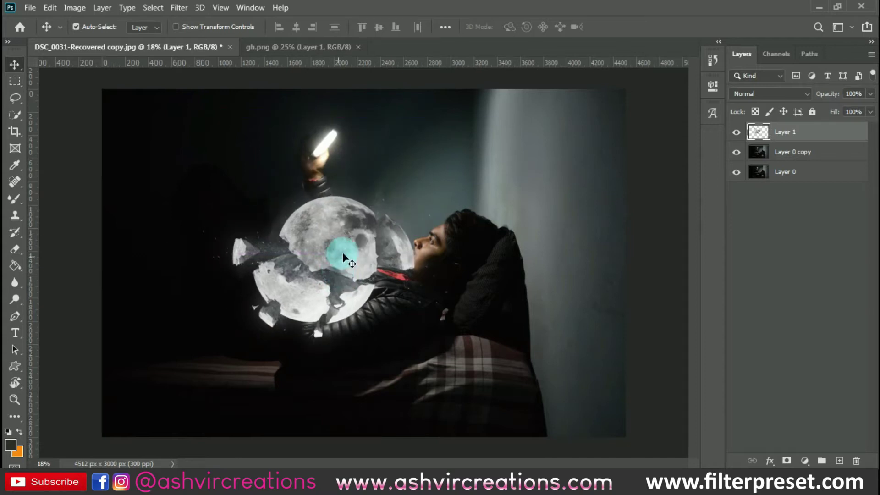
{"action": "scroll", "coordinate": [339, 264], "scroll_direction": "down", "scroll_amount": 1}
{"action": "left_click", "coordinate": [13, 133]}
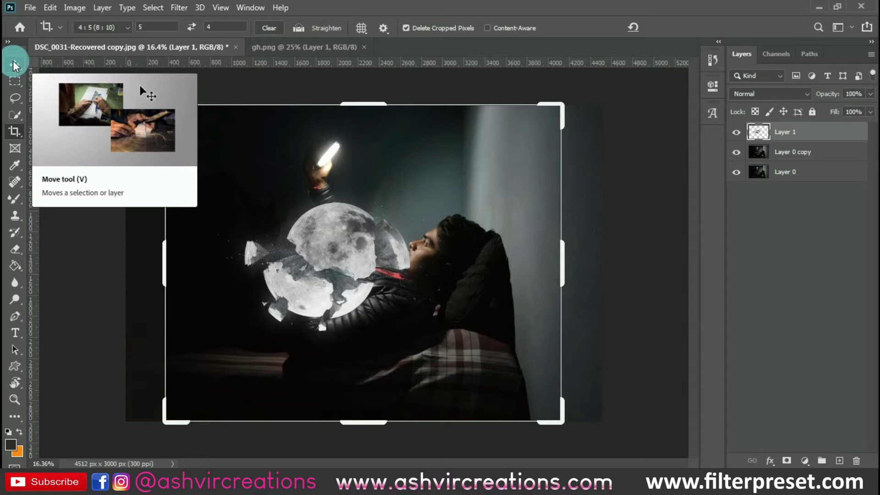
{"action": "left_click", "coordinate": [97, 29]}
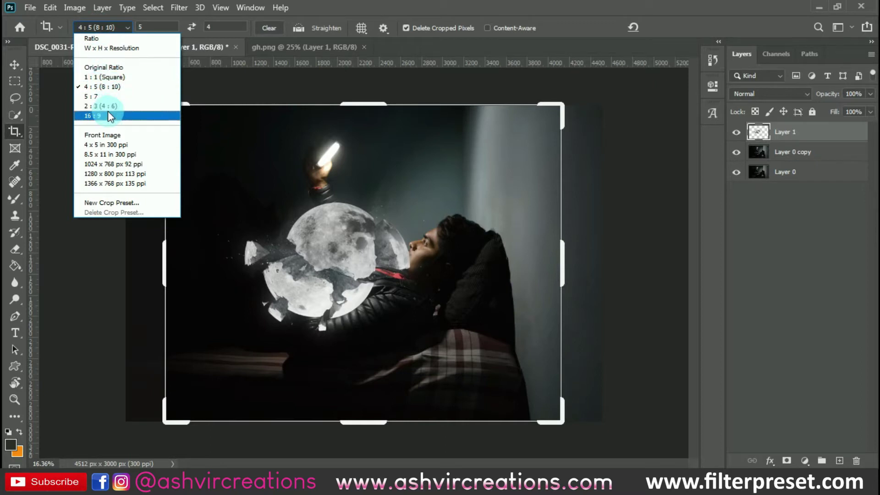
{"action": "left_click", "coordinate": [93, 116]}
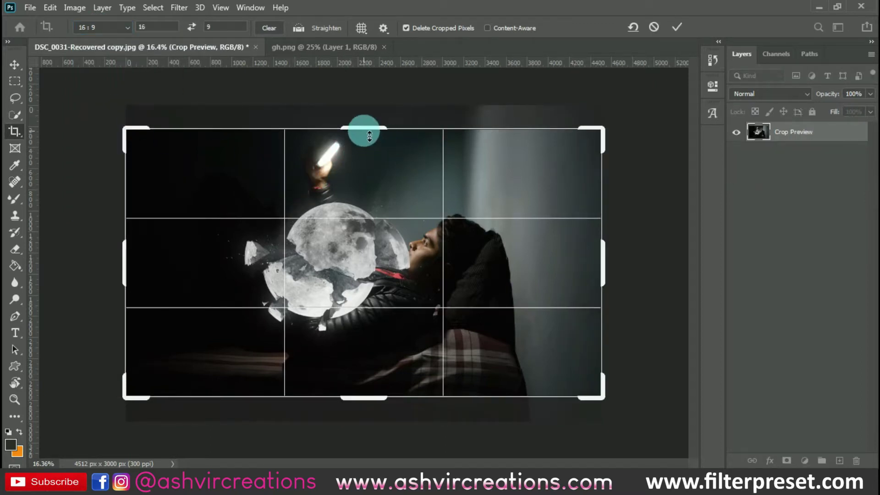
{"action": "left_click", "coordinate": [654, 26]}
{"action": "key", "text": "v"}
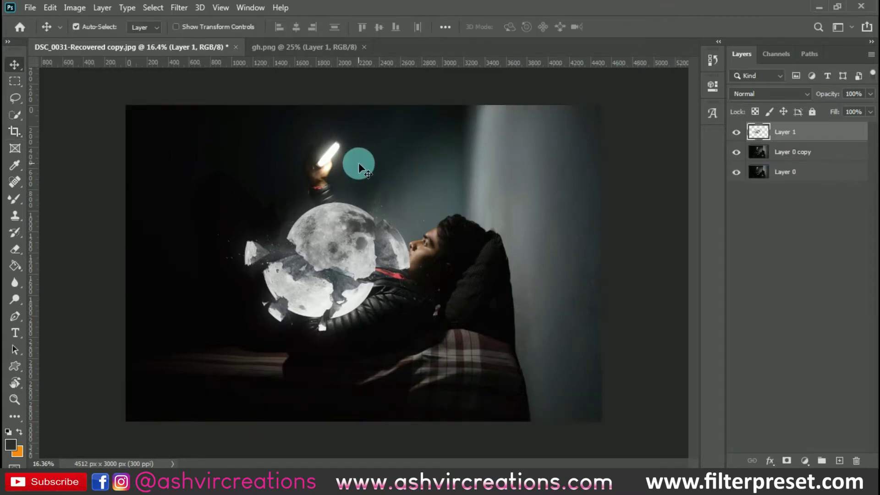
{"action": "scroll", "coordinate": [358, 163], "scroll_direction": "up", "scroll_amount": 1}
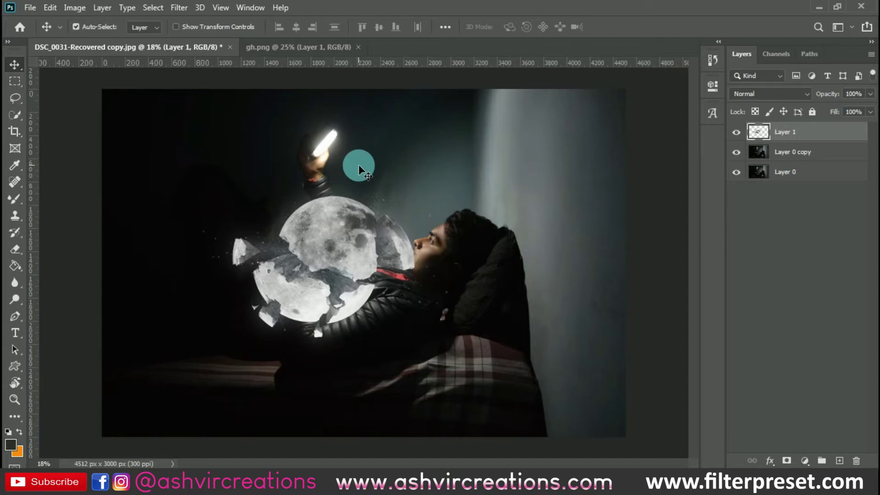
- Clear the crop ratio and extend the canvas upward with the Crop tool to about 4512 x 3276 px
{"action": "key", "text": "c"}
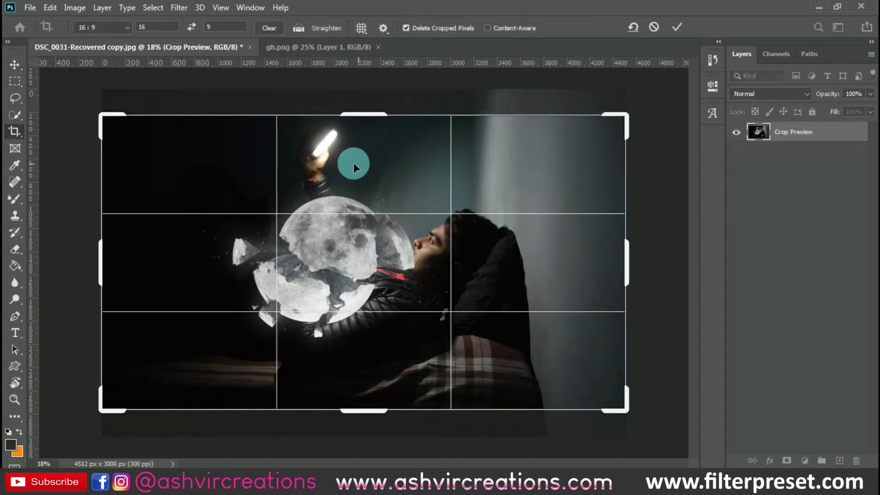
{"action": "left_click", "coordinate": [270, 29]}
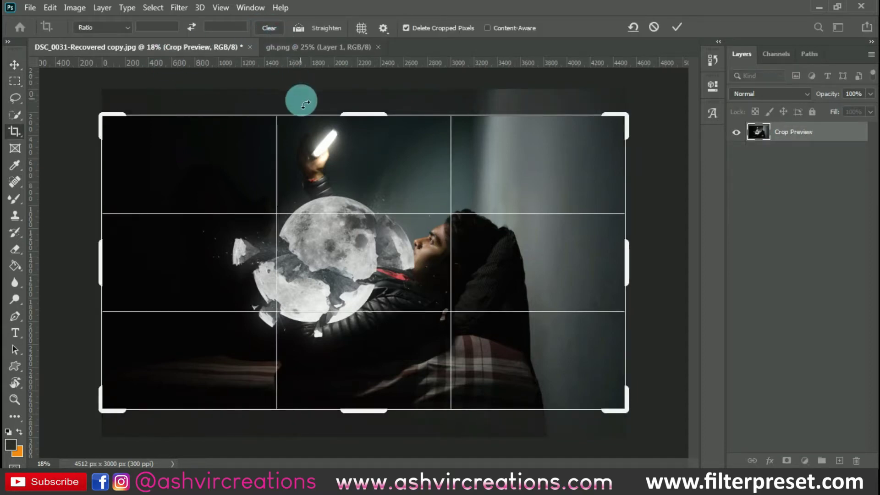
{"action": "left_click", "coordinate": [655, 27]}
{"action": "key", "text": "v"}
{"action": "key", "text": "c"}
{"action": "mouse_move", "coordinate": [372, 90]}
{"action": "left_mouse_down"}
{"action": "mouse_move", "coordinate": [370, 73]}
{"action": "mouse_move", "coordinate": [378, 80]}
{"action": "left_mouse_up"}
{"action": "left_click_drag", "start_coordinate": [379, 112], "coordinate": [374, 103]}
{"action": "left_click", "coordinate": [677, 27]}
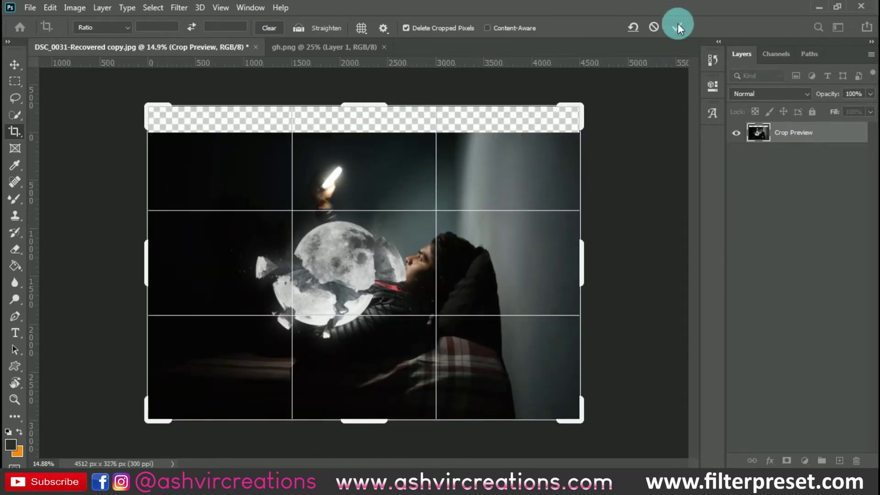
{"action": "double_click", "coordinate": [436, 157]}
{"action": "key", "text": "v"}
- Select the Layer 0 copy photo layer and duplicate it
{"action": "right_click", "coordinate": [472, 164]}
{"action": "left_click", "coordinate": [486, 171]}
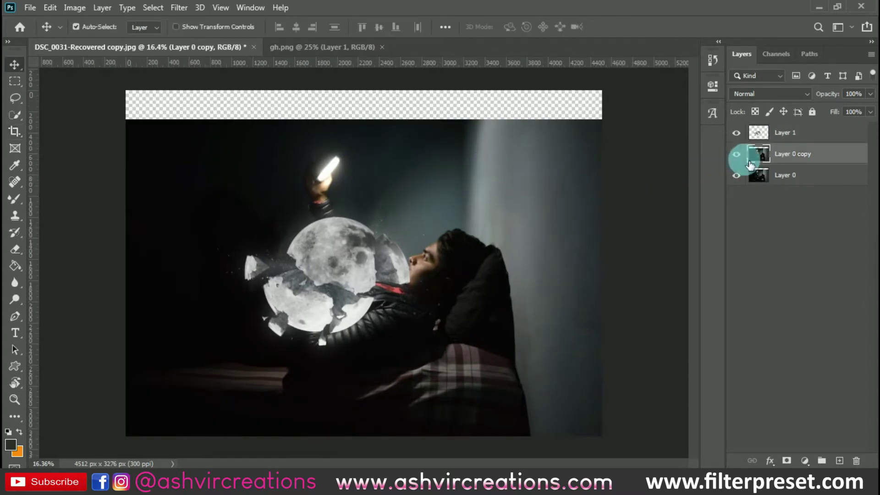
{"action": "right_click", "coordinate": [795, 157]}
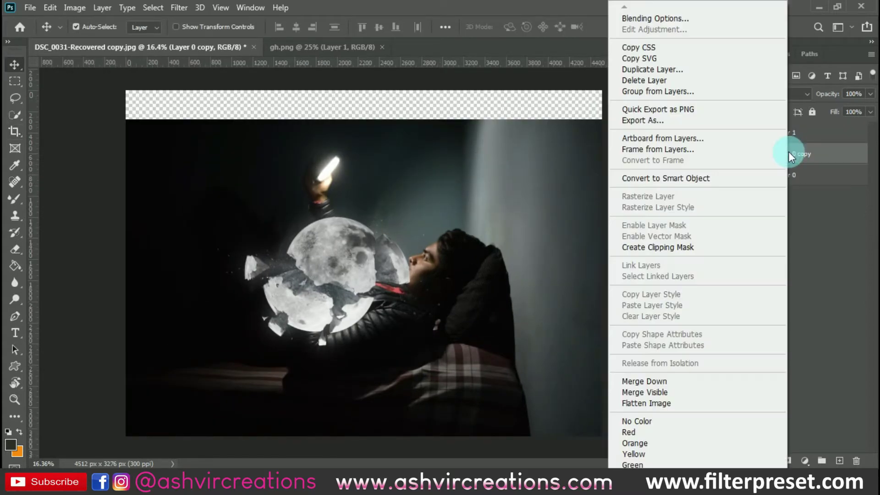
{"action": "left_click", "coordinate": [674, 68]}
{"action": "left_click", "coordinate": [560, 124]}
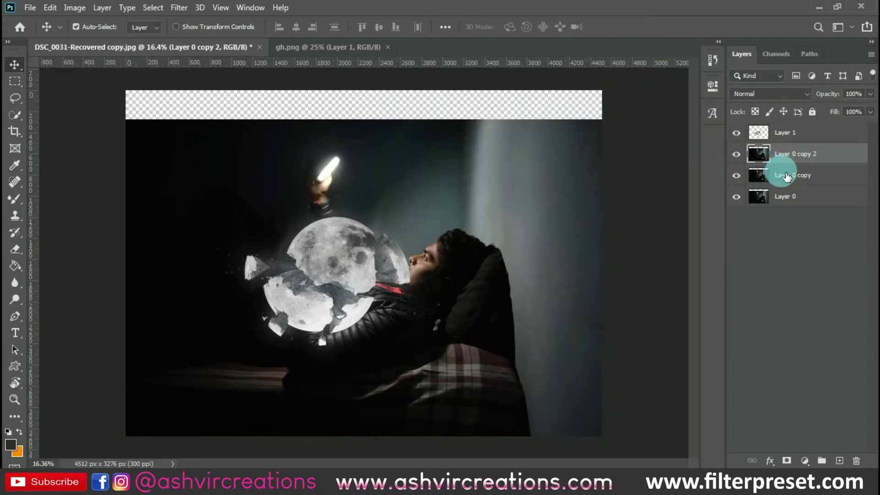
- Flip Layer 0 copy vertically and move it up to fill the transparent strip above the photo
{"action": "left_click", "coordinate": [787, 177]}
{"action": "key", "text": "ctrl+t"}
{"action": "right_click", "coordinate": [505, 176]}
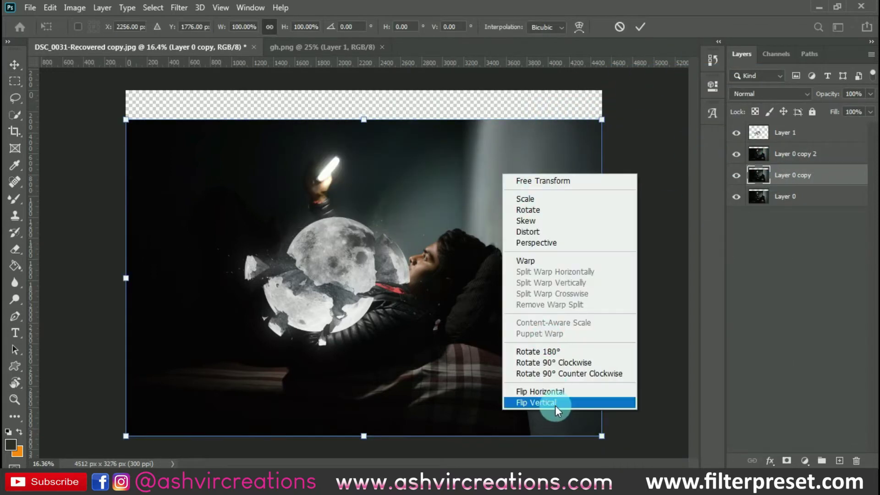
{"action": "left_click", "coordinate": [555, 404]}
{"action": "left_click_drag", "start_coordinate": [452, 350], "coordinate": [474, 99]}
{"action": "key", "text": "Return"}
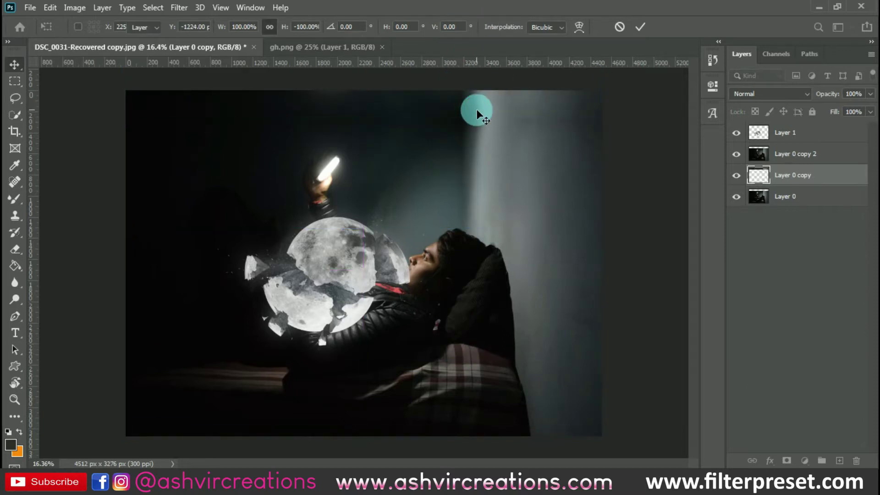
{"action": "scroll", "coordinate": [477, 110], "scroll_direction": "up", "scroll_amount": 2}
{"action": "scroll", "coordinate": [477, 110], "scroll_direction": "down", "scroll_amount": 1}
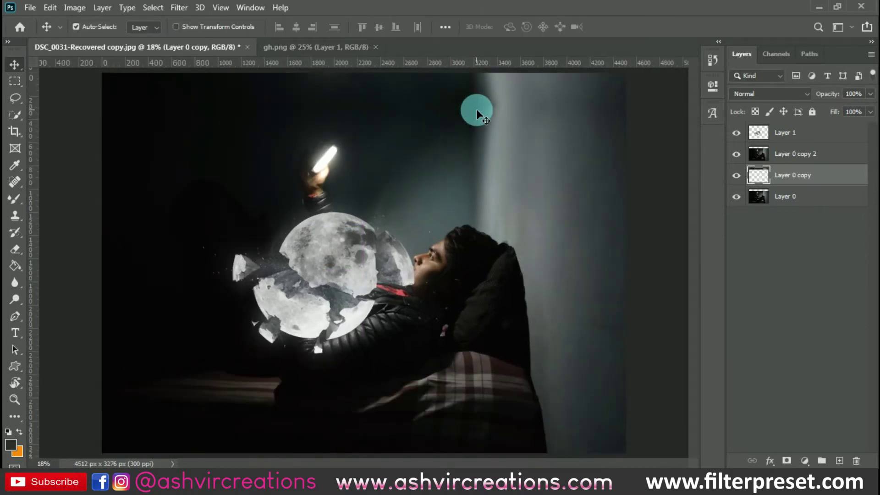
- Merge Layer 0 copy and Layer 0 copy 2 into one layer
{"action": "left_click", "coordinate": [783, 156], "text": "ctrl"}
{"action": "right_click", "coordinate": [783, 158]}
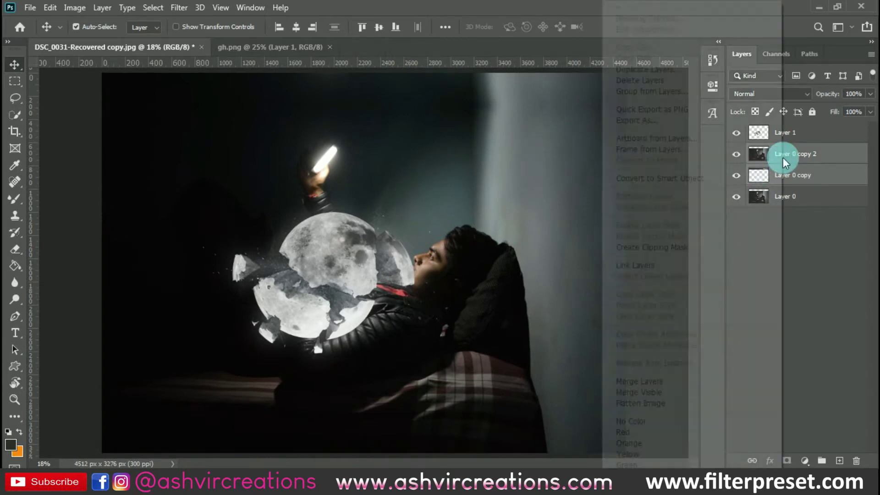
{"action": "left_click", "coordinate": [640, 381]}
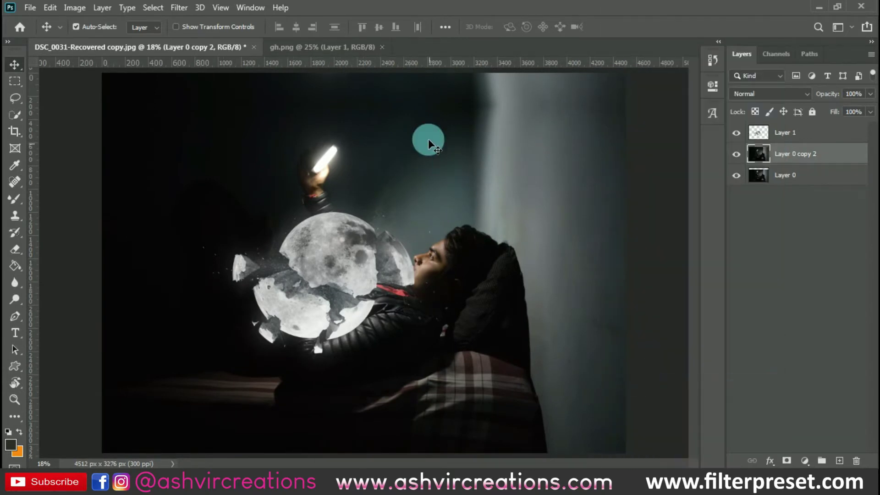
- Retouch the mirrored seam along the upper wall edge with the Clone Stamp tool, using a 417 px soft brush
{"action": "scroll", "coordinate": [427, 135], "scroll_direction": "down", "scroll_amount": 1}
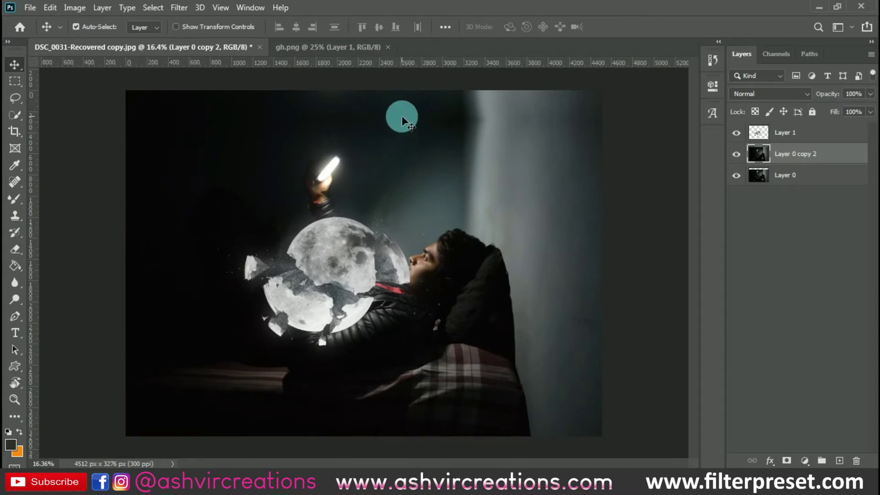
{"action": "key", "text": "s"}
{"action": "right_click", "coordinate": [474, 154]}
{"action": "left_click", "coordinate": [609, 180]}
{"action": "left_click", "coordinate": [460, 179], "text": "alt"}
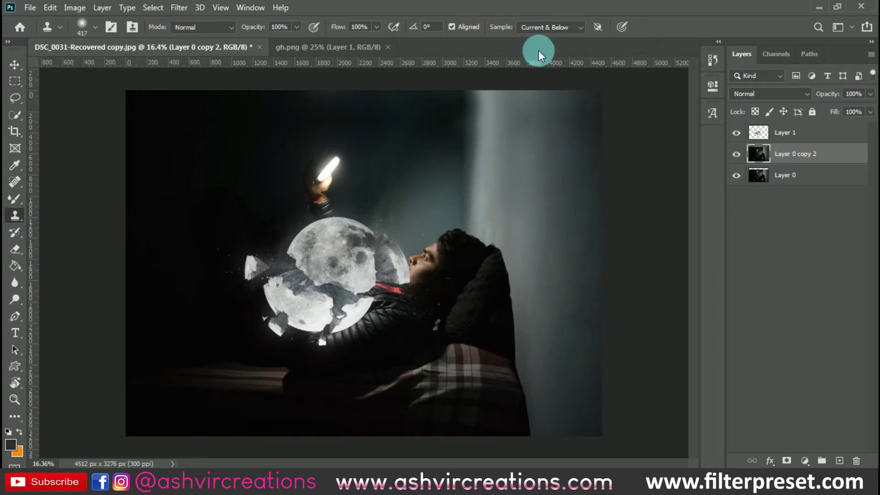
{"action": "scroll", "coordinate": [454, 135], "scroll_direction": "up", "scroll_amount": 3}
{"action": "scroll", "coordinate": [465, 136], "scroll_direction": "down", "scroll_amount": 3}
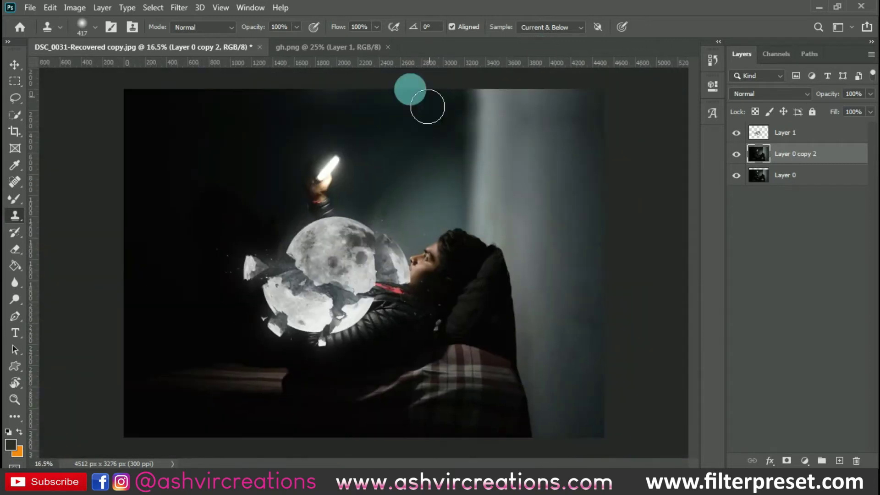
- Move the moon up to the raised hand and scale it down to about 70%
{"action": "key", "text": "v"}
{"action": "mouse_move", "coordinate": [436, 91]}
{"action": "left_mouse_down"}
{"action": "mouse_move", "coordinate": [407, 124]}
{"action": "mouse_move", "coordinate": [373, 212]}
{"action": "mouse_move", "coordinate": [336, 255]}
{"action": "mouse_move", "coordinate": [323, 172]}
{"action": "left_mouse_up"}
{"action": "key", "text": "ctrl+t"}
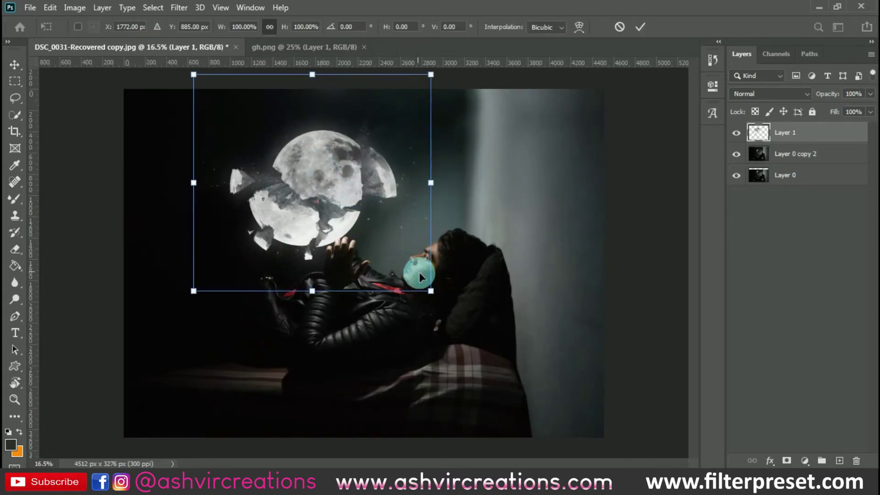
{"action": "left_click_drag", "start_coordinate": [433, 296], "coordinate": [360, 221]}
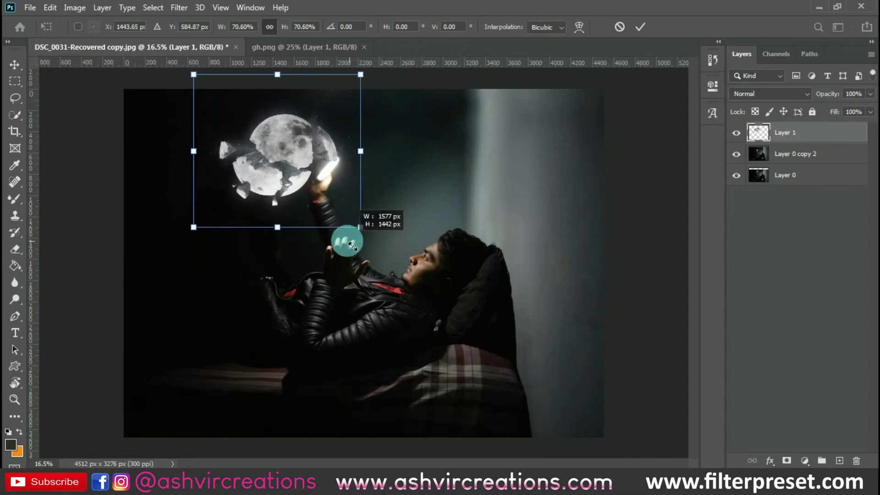
{"action": "left_click_drag", "start_coordinate": [281, 164], "coordinate": [319, 163]}
- Scale the moon down further and position it above the raised hand holding the phone
{"action": "scroll", "coordinate": [318, 161], "scroll_direction": "up", "scroll_amount": 3}
{"action": "scroll", "coordinate": [318, 161], "scroll_direction": "up", "scroll_amount": 2}
{"action": "mouse_move", "coordinate": [338, 202]}
{"action": "left_mouse_down"}
{"action": "mouse_move", "coordinate": [339, 190]}
{"action": "mouse_move", "coordinate": [338, 199]}
{"action": "left_mouse_up"}
{"action": "left_click_drag", "start_coordinate": [426, 91], "coordinate": [379, 132]}
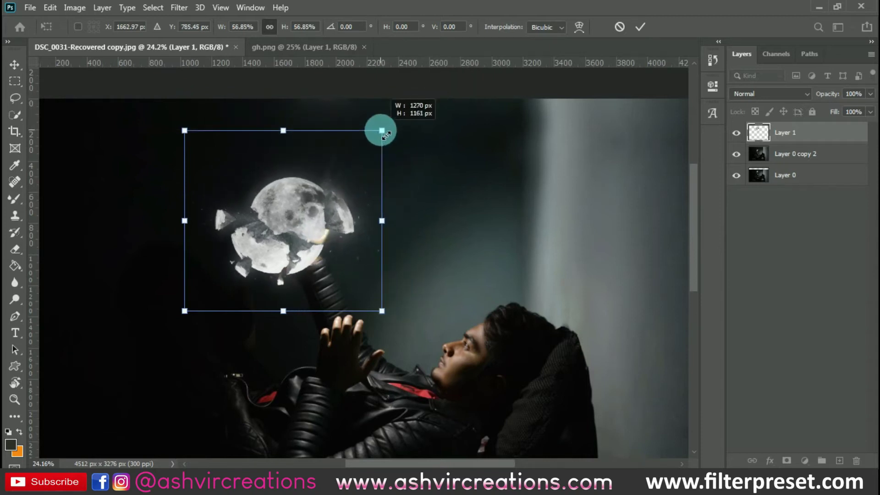
{"action": "left_click_drag", "start_coordinate": [306, 287], "coordinate": [337, 208]}
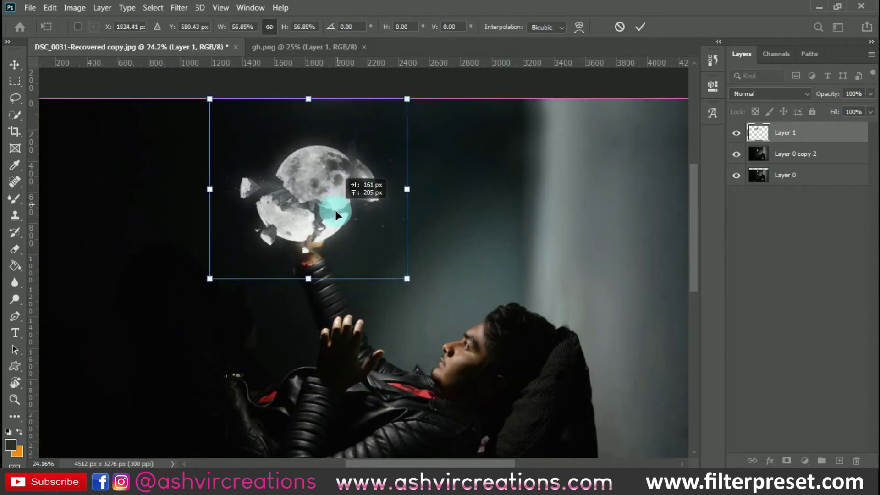
{"action": "left_click_drag", "start_coordinate": [403, 289], "coordinate": [423, 297]}
{"action": "left_click_drag", "start_coordinate": [378, 229], "coordinate": [379, 218]}
{"action": "key", "text": "Return"}
- Lower the moon so it covers the phone and hand, and enlarge it slightly
{"action": "left_click_drag", "start_coordinate": [327, 192], "coordinate": [324, 213]}
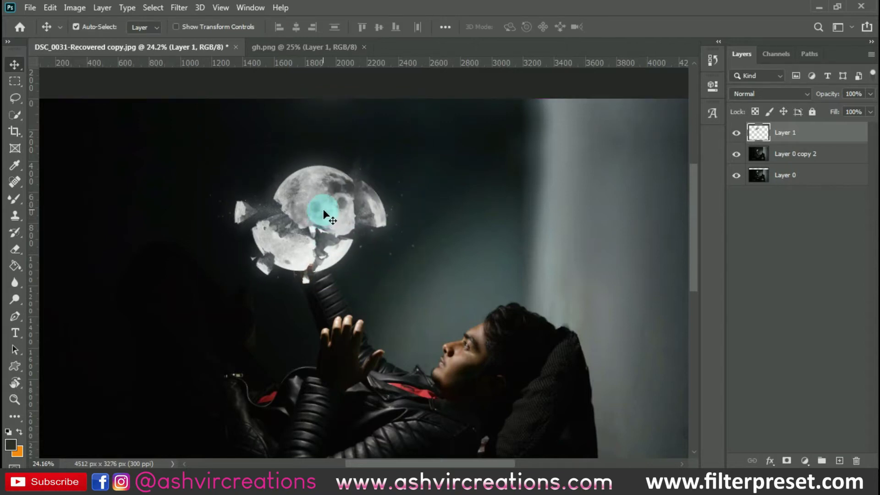
{"action": "scroll", "coordinate": [323, 209], "scroll_direction": "down", "scroll_amount": 5}
{"action": "scroll", "coordinate": [308, 142], "scroll_direction": "up", "scroll_amount": 3}
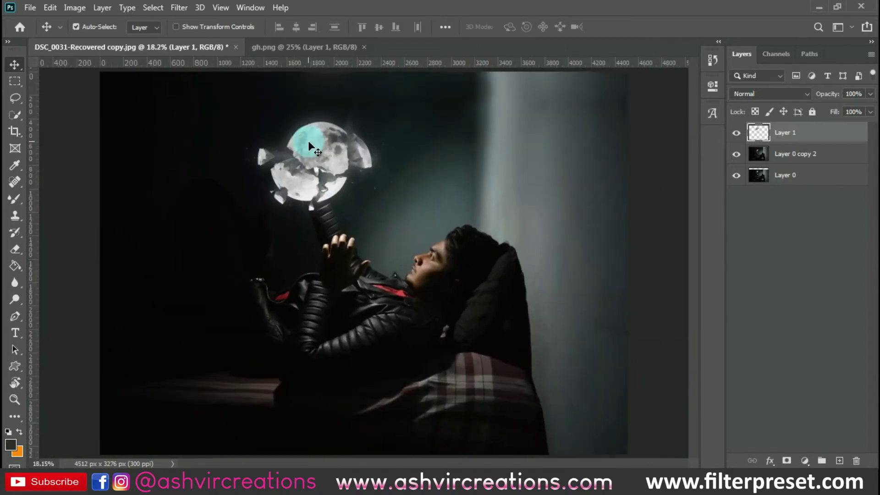
{"action": "key", "text": "ctrl+t"}
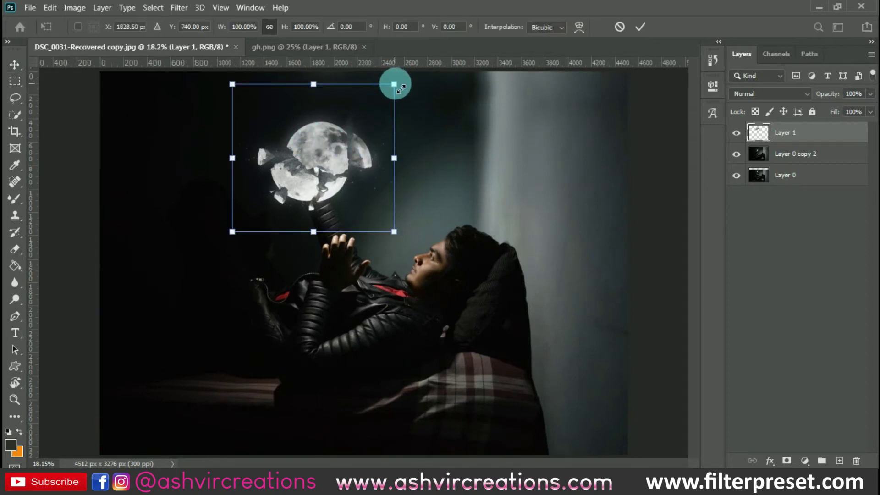
{"action": "left_click_drag", "start_coordinate": [395, 84], "coordinate": [399, 79]}
{"action": "key", "text": "Return"}
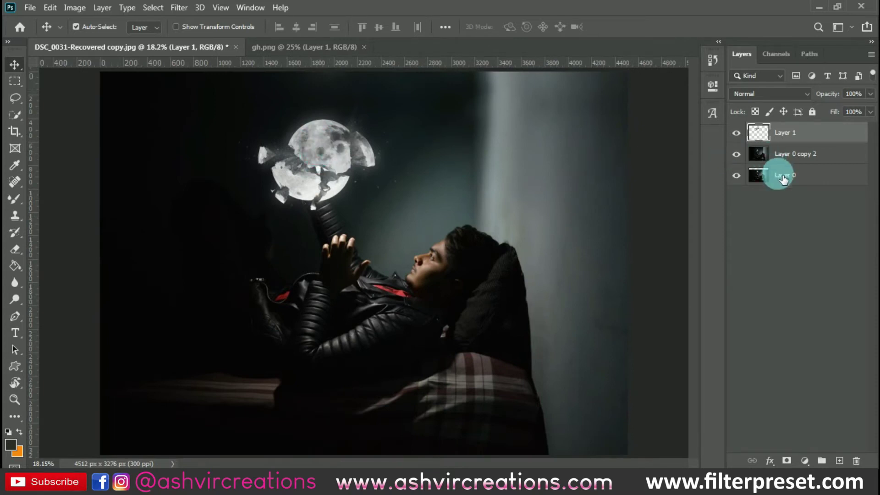
- Add a new layer above Layer 0 copy 2 and switch from the Mixer Brush to the regular Brush tool
{"action": "left_click", "coordinate": [787, 154]}
{"action": "left_click", "coordinate": [841, 460]}
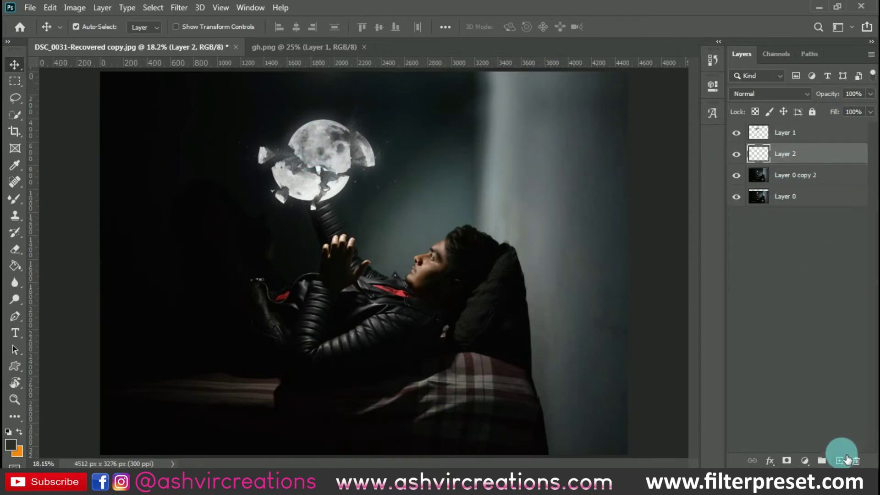
{"action": "key", "text": "b"}
{"action": "right_click", "coordinate": [293, 252]}
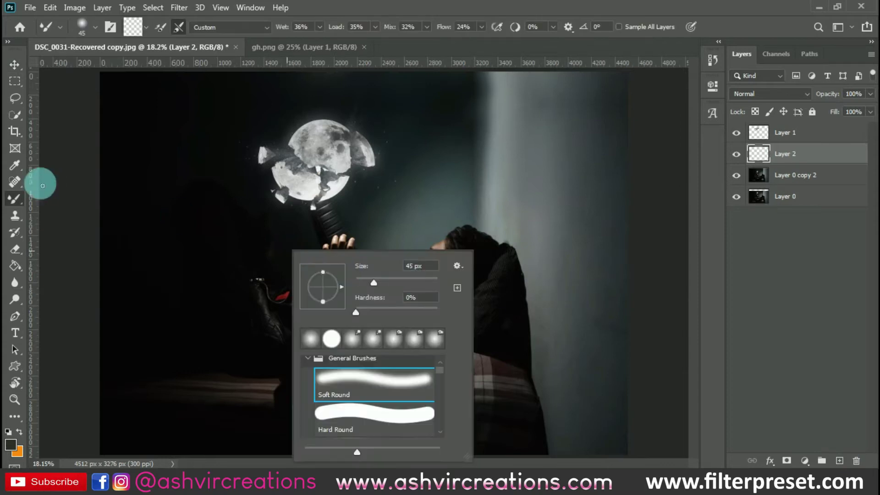
{"action": "right_click", "coordinate": [14, 196]}
{"action": "left_click", "coordinate": [42, 197]}
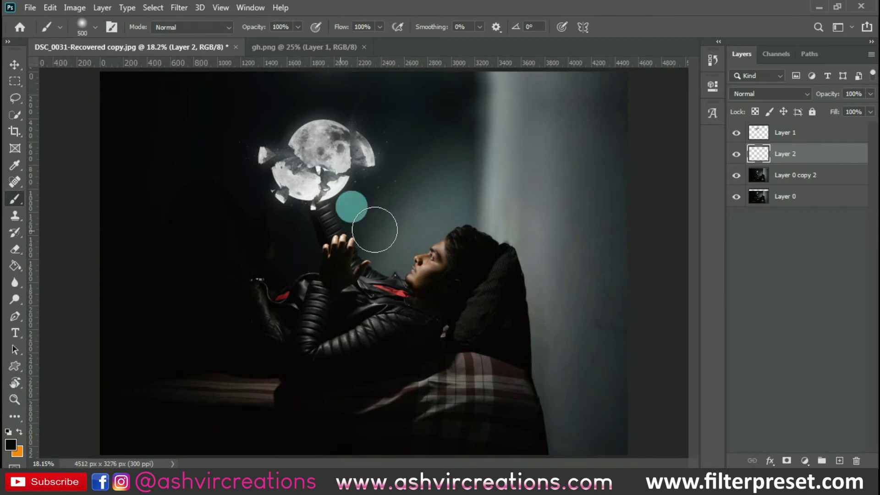
- Paint a soft black spot beside the moon on Layer 2 and enlarge it to about 338% to darken the background around the moon
{"action": "mouse_move", "coordinate": [386, 199]}
{"action": "left_mouse_down"}
{"action": "mouse_move", "coordinate": [401, 212]}
{"action": "mouse_move", "coordinate": [374, 224]}
{"action": "left_mouse_up"}
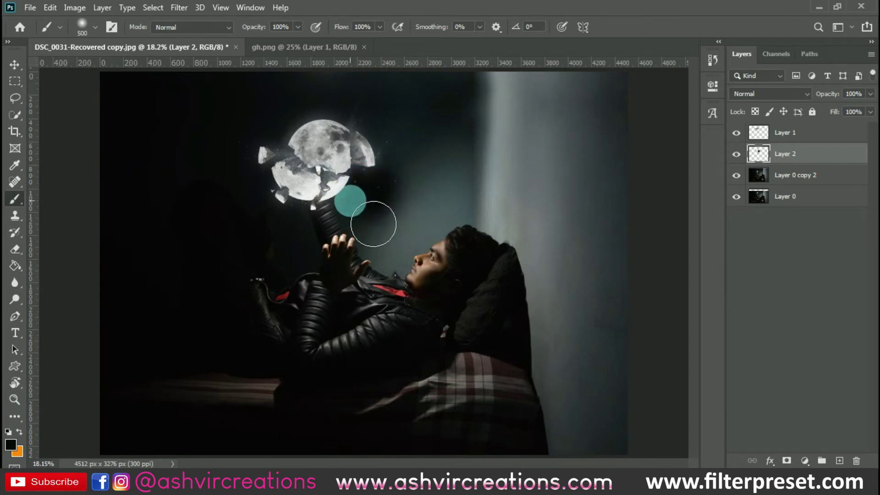
{"action": "key", "text": "ctrl+t"}
{"action": "left_click_drag", "start_coordinate": [424, 248], "coordinate": [518, 315]}
{"action": "left_click_drag", "start_coordinate": [458, 295], "coordinate": [428, 154]}
{"action": "left_click_drag", "start_coordinate": [472, 188], "coordinate": [532, 250]}
{"action": "left_click_drag", "start_coordinate": [373, 158], "coordinate": [385, 137]}
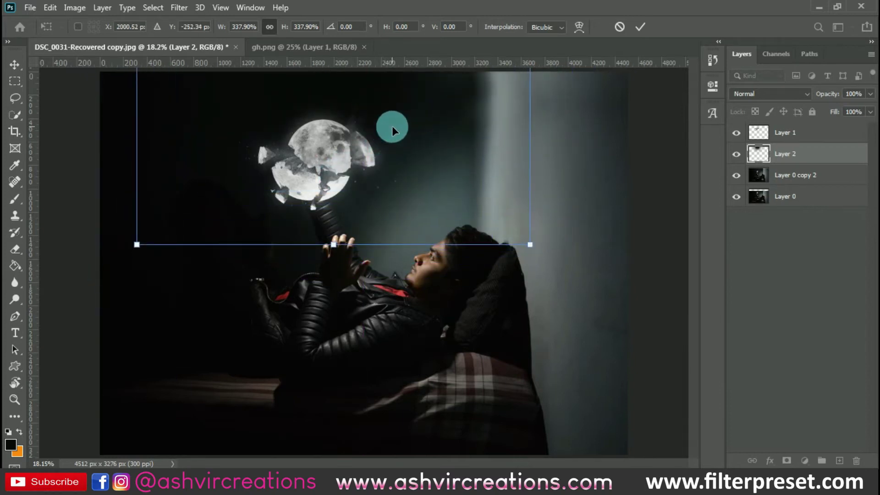
{"action": "key", "text": "Return"}
- Inspect the darkened background around the moon, comparing the image with Layer 2 hidden and shown
{"action": "scroll", "coordinate": [392, 127], "scroll_direction": "up", "scroll_amount": 1}
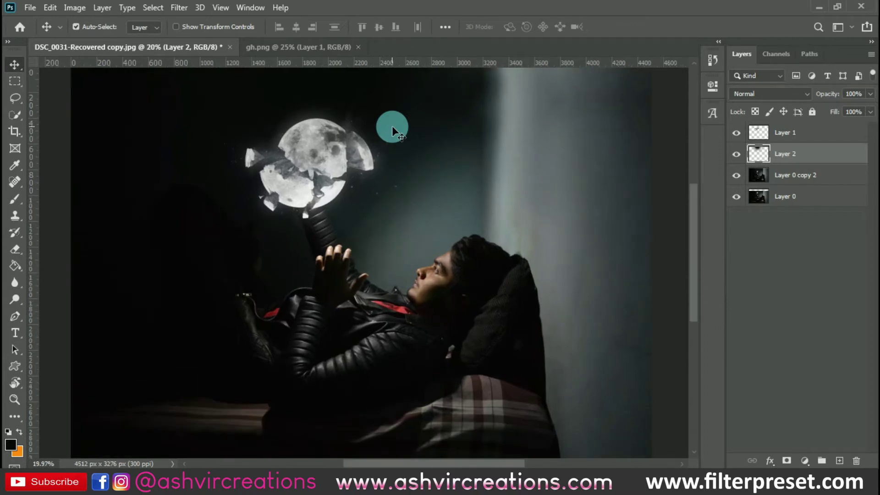
{"action": "scroll", "coordinate": [394, 124], "scroll_direction": "down", "scroll_amount": 2}
{"action": "key", "text": "c"}
{"action": "left_click", "coordinate": [399, 128]}
{"action": "key", "text": "Return"}
{"action": "key", "text": "v"}
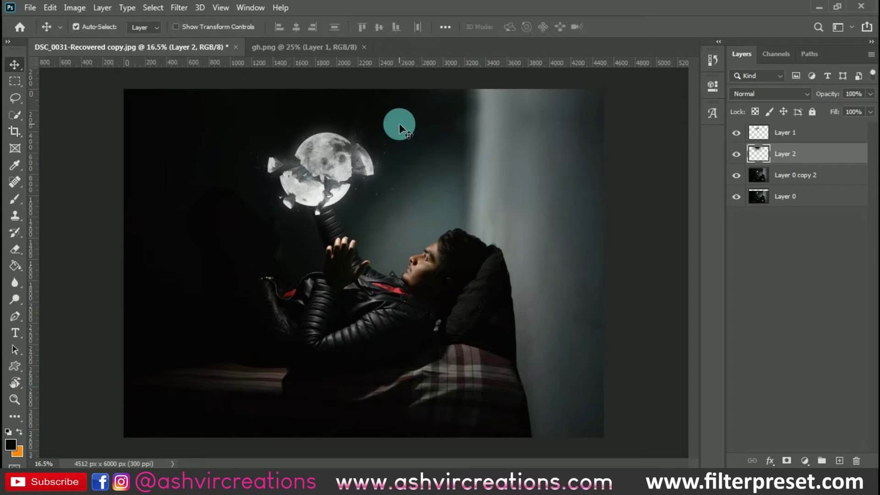
{"action": "left_click", "coordinate": [737, 153]}
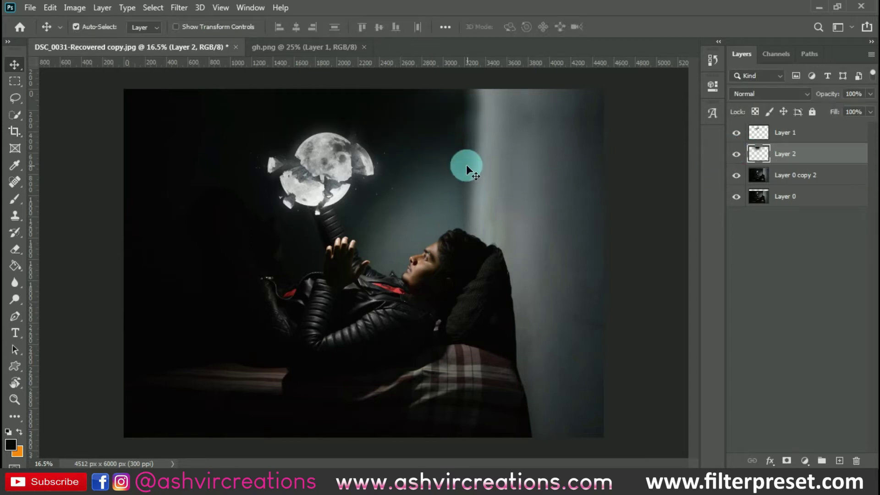
{"action": "scroll", "coordinate": [417, 154], "scroll_direction": "up", "scroll_amount": 5}
{"action": "scroll", "coordinate": [314, 130], "scroll_direction": "down", "scroll_amount": 4}
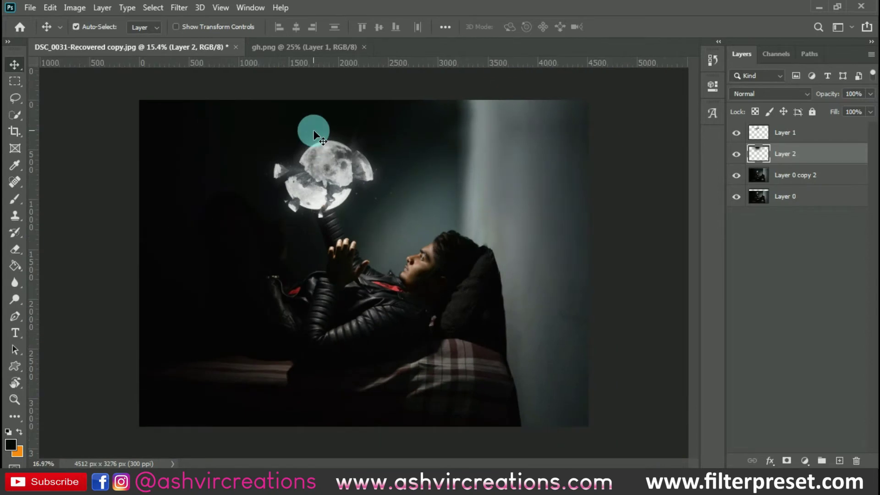
{"action": "left_click_drag", "start_coordinate": [314, 131], "coordinate": [301, 146]}
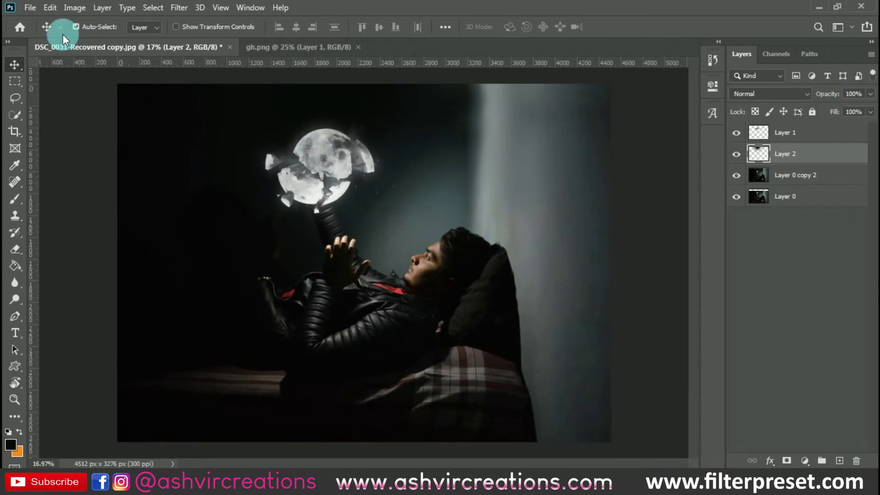
- Open the cloud image frw.png and bring its clouds into the composite above Layer 2
{"action": "left_click", "coordinate": [804, 460]}
{"action": "left_click", "coordinate": [360, 185]}
{"action": "left_click", "coordinate": [27, 7]}
{"action": "left_click", "coordinate": [36, 32]}
{"action": "double_click", "coordinate": [368, 102]}
{"action": "left_click_drag", "start_coordinate": [375, 273], "coordinate": [514, 337]}
- Position the white clouds over the lower-left part of the photo and scale them up to about 120%
{"action": "key", "text": "ctrl+t"}
{"action": "key", "text": "Return"}
{"action": "left_click_drag", "start_coordinate": [425, 292], "coordinate": [238, 413]}
{"action": "key", "text": "ctrl+t"}
{"action": "left_click_drag", "start_coordinate": [363, 315], "coordinate": [417, 285]}
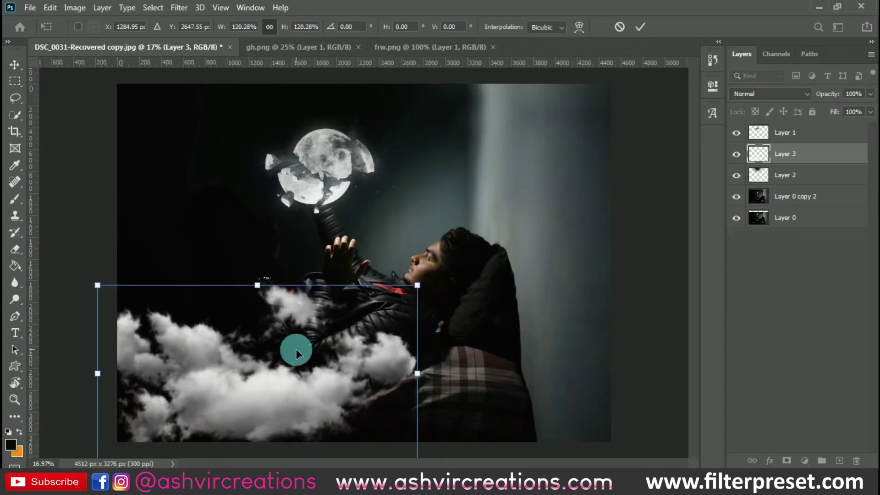
{"action": "double_click", "coordinate": [296, 349]}
- Open the grey cloud image gwer.png and add its cloud to the composite
{"action": "left_click", "coordinate": [30, 8]}
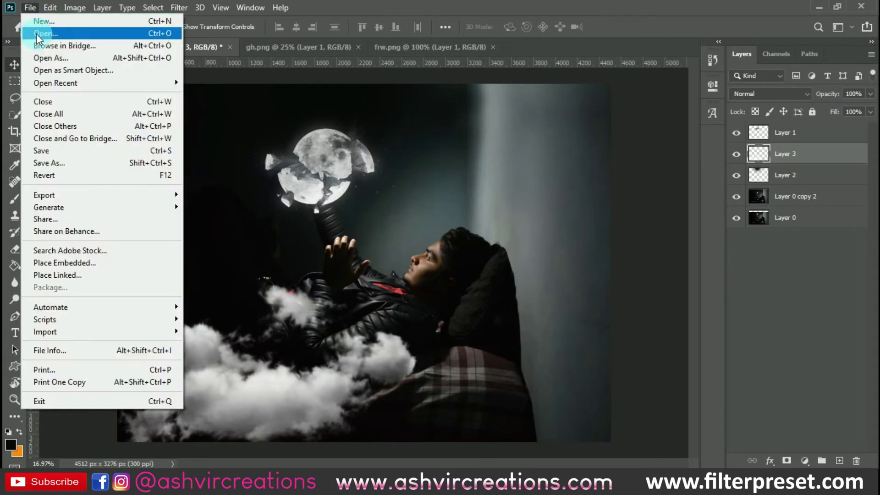
{"action": "left_click", "coordinate": [37, 34]}
{"action": "double_click", "coordinate": [248, 183]}
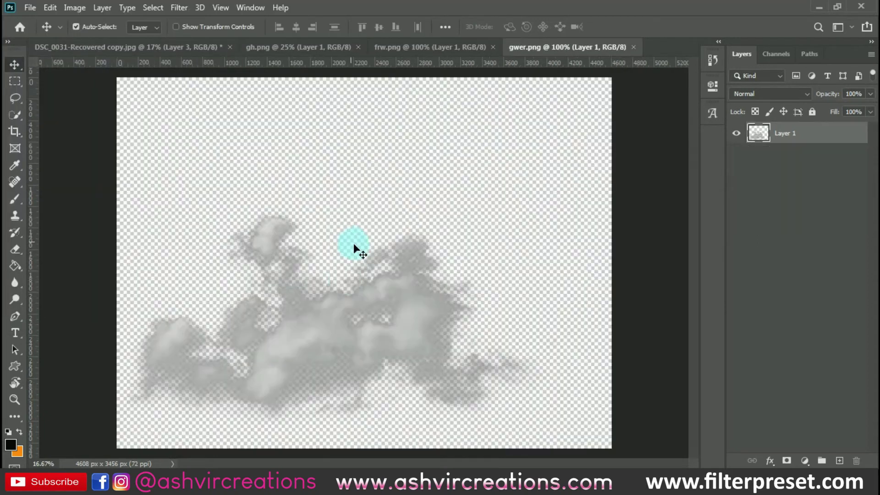
{"action": "left_click_drag", "start_coordinate": [348, 313], "coordinate": [385, 335]}
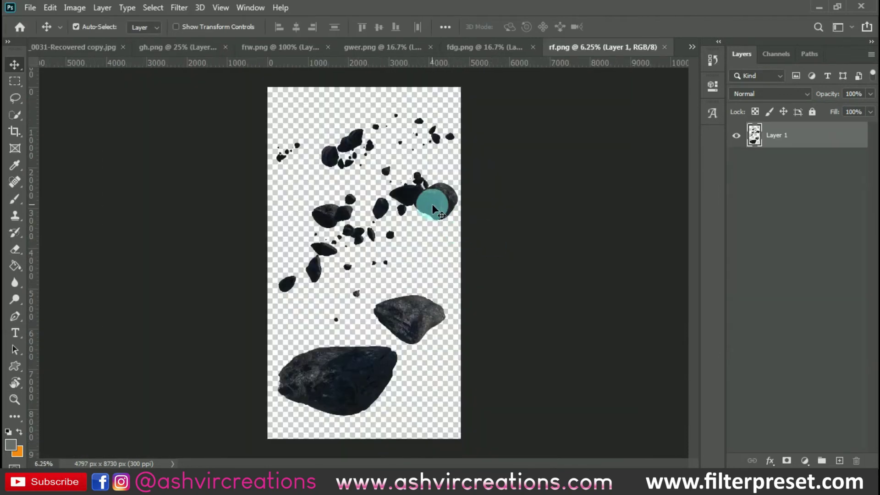
- Bring the rocks from rf.png into the composite and scale them down to 38.59%, centred over the man and moon
{"action": "left_click_drag", "start_coordinate": [433, 205], "coordinate": [430, 224]}
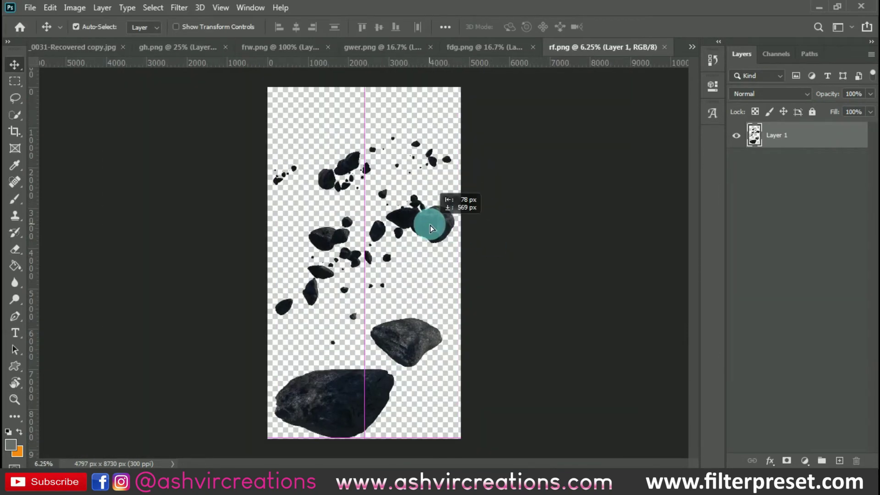
{"action": "left_click_drag", "start_coordinate": [430, 221], "coordinate": [346, 302]}
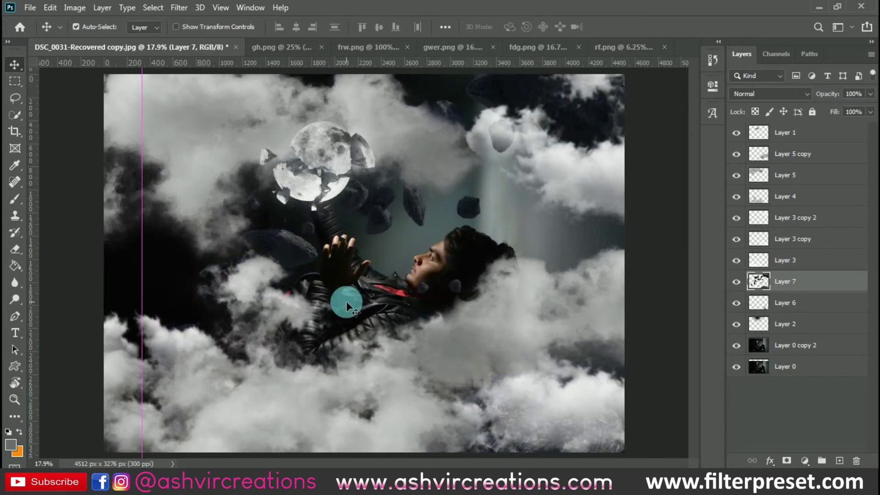
{"action": "key", "text": "ctrl+t"}
{"action": "key", "text": "ctrl+0"}
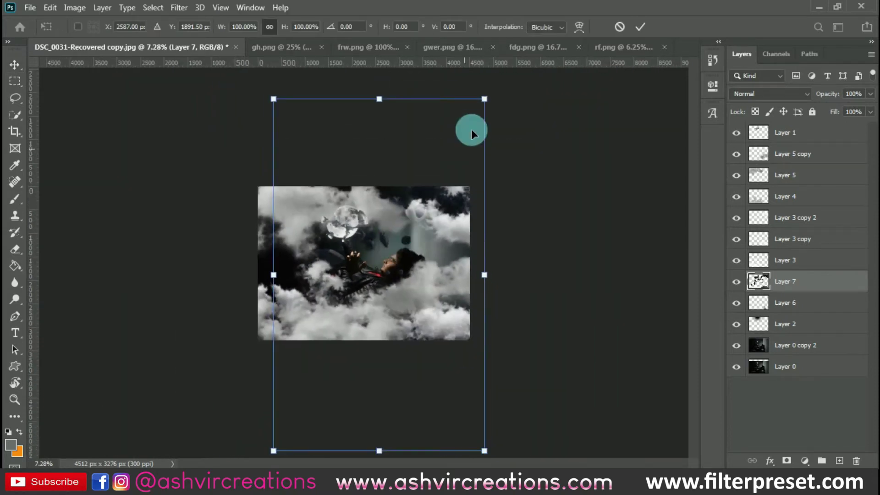
{"action": "left_click_drag", "start_coordinate": [485, 99], "coordinate": [431, 188]}
{"action": "scroll", "coordinate": [379, 246], "scroll_direction": "up", "scroll_amount": 3}
{"action": "left_click_drag", "start_coordinate": [406, 220], "coordinate": [381, 198]}
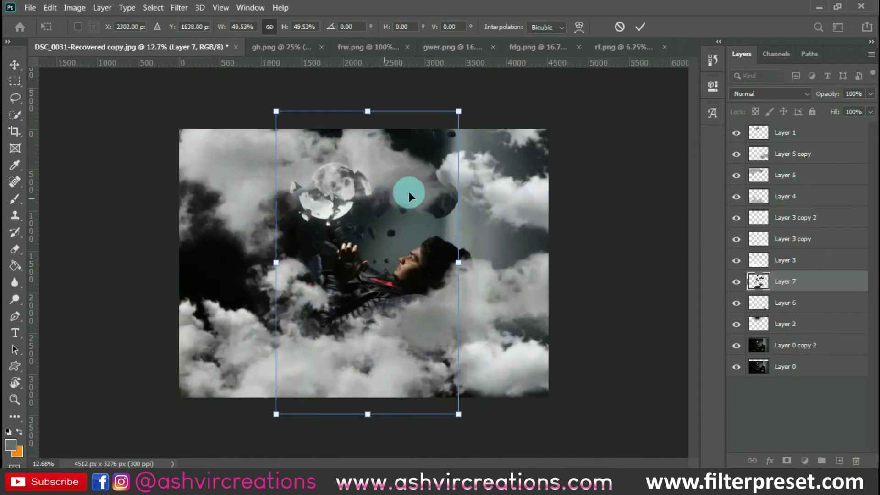
{"action": "left_click_drag", "start_coordinate": [458, 111], "coordinate": [438, 145]}
{"action": "left_click_drag", "start_coordinate": [375, 203], "coordinate": [381, 202]}
{"action": "scroll", "coordinate": [382, 202], "scroll_direction": "up", "scroll_amount": 3}
{"action": "key", "text": "Return"}
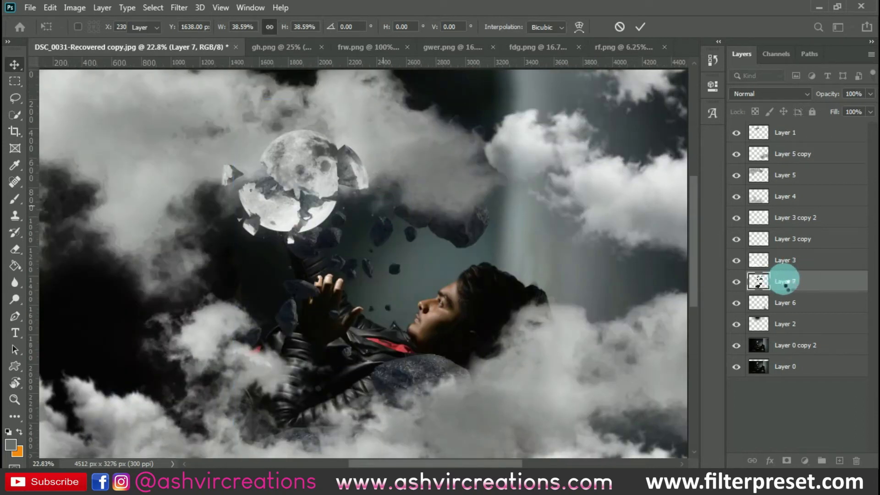
- Move the rocks' Layer 7 above all cloud layers, directly below Layer 1, and check the moon by toggling Layer 1's visibility
{"action": "left_click_drag", "start_coordinate": [790, 282], "coordinate": [797, 155]}
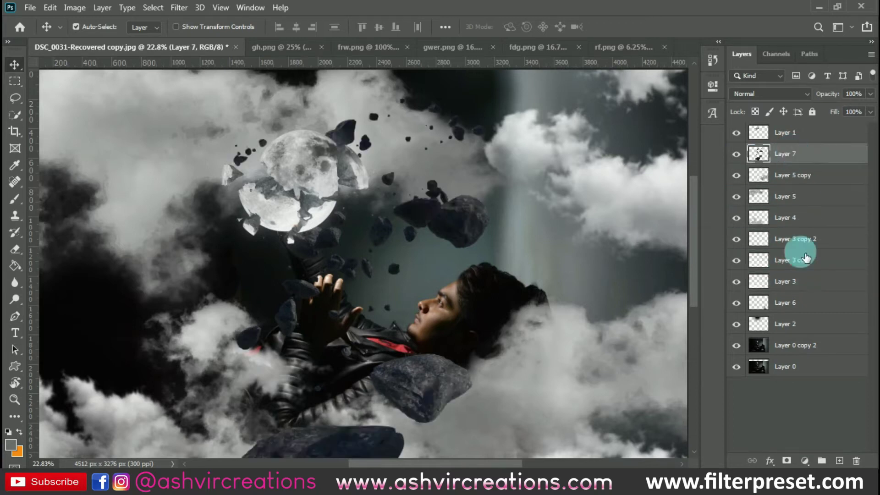
{"action": "scroll", "coordinate": [313, 188], "scroll_direction": "up", "scroll_amount": 1}
{"action": "scroll", "coordinate": [312, 188], "scroll_direction": "up", "scroll_amount": 1}
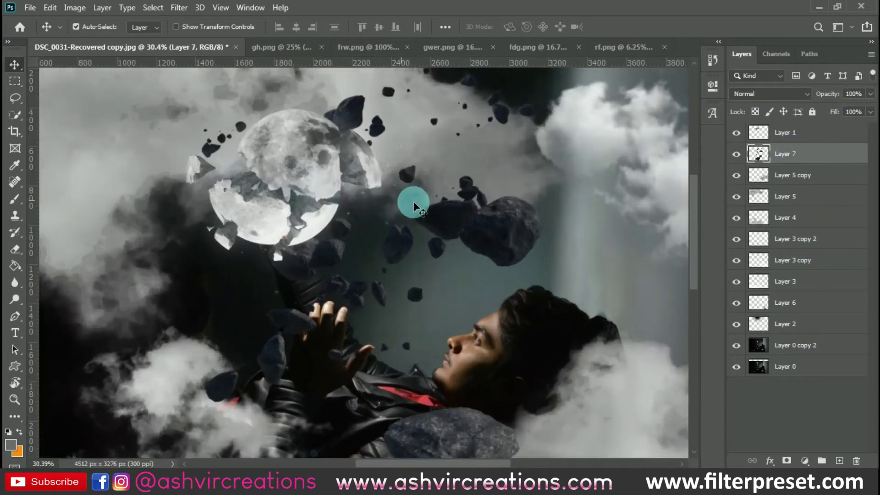
{"action": "left_click", "coordinate": [737, 134]}
{"action": "left_click", "coordinate": [737, 133]}
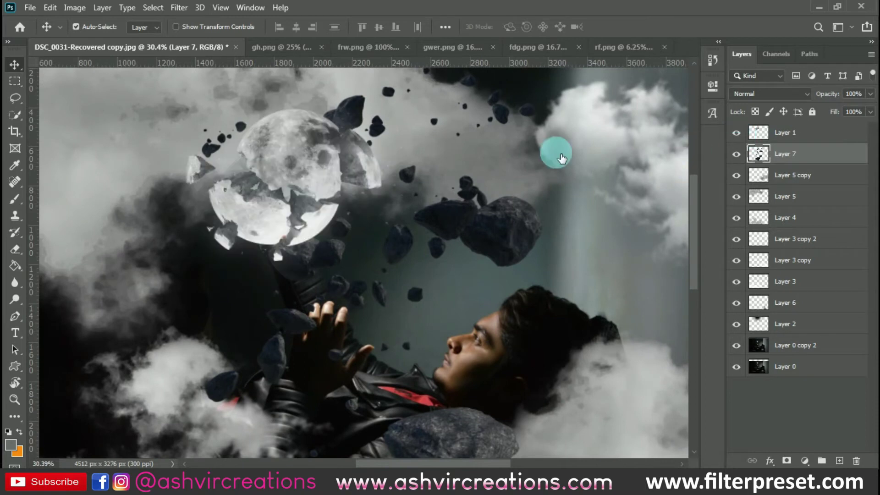
- Scale the rocks down to 60.08% and move them up to the area between the moon and the man's head
{"action": "left_click_drag", "start_coordinate": [377, 126], "coordinate": [333, 107]}
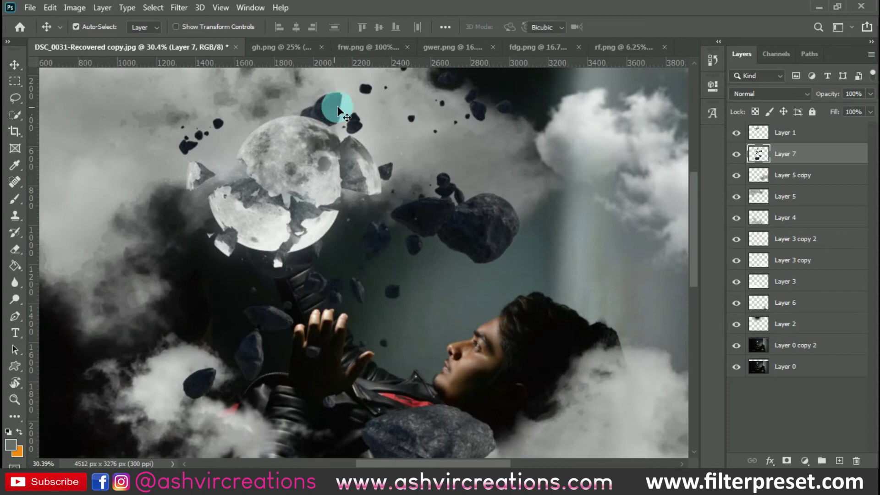
{"action": "key", "text": "ctrl+t"}
{"action": "scroll", "coordinate": [419, 124], "scroll_direction": "down", "scroll_amount": 5}
{"action": "left_click_drag", "start_coordinate": [487, 91], "coordinate": [436, 161]}
{"action": "left_click_drag", "start_coordinate": [408, 202], "coordinate": [456, 117]}
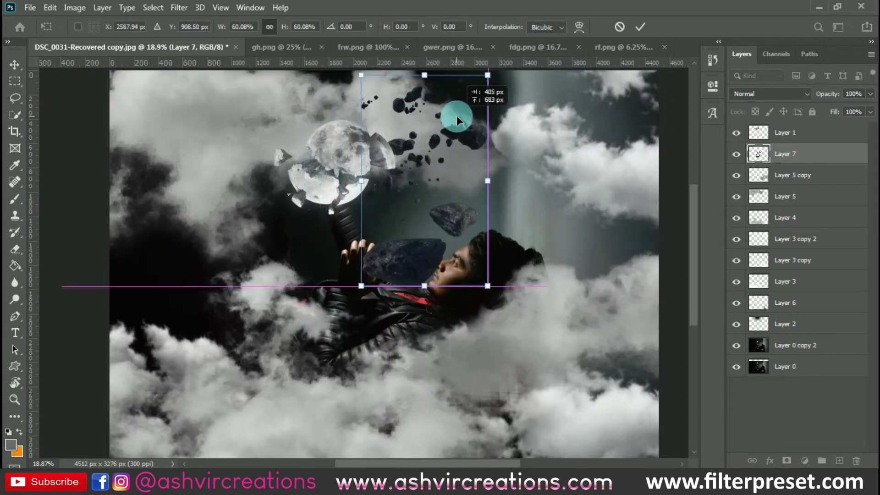
- Rotate the rocks by about -90° and place them to the right of the moon, above the man's head
{"action": "left_click_drag", "start_coordinate": [565, 114], "coordinate": [428, 87]}
{"action": "scroll", "coordinate": [469, 179], "scroll_direction": "up", "scroll_amount": 2}
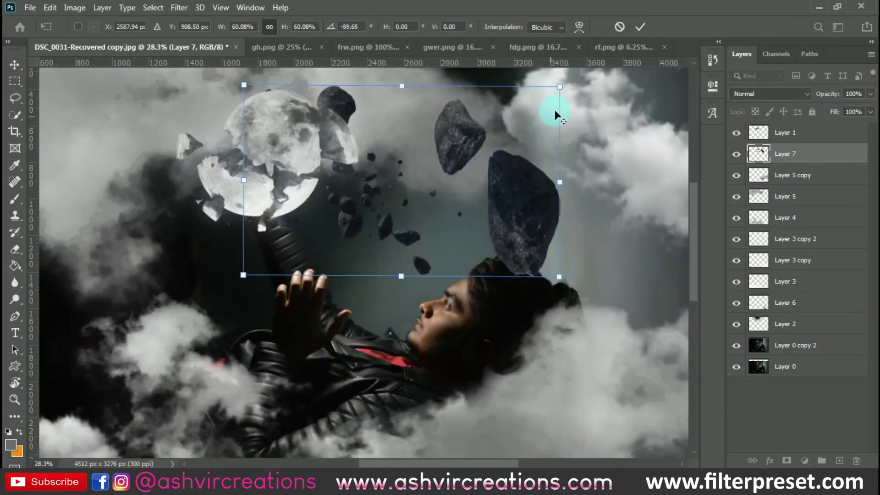
{"action": "left_click_drag", "start_coordinate": [522, 138], "coordinate": [560, 147]}
{"action": "key", "text": "Return"}
{"action": "scroll", "coordinate": [557, 136], "scroll_direction": "down", "scroll_amount": 3}
{"action": "left_click", "coordinate": [514, 175], "text": "ctrl"}
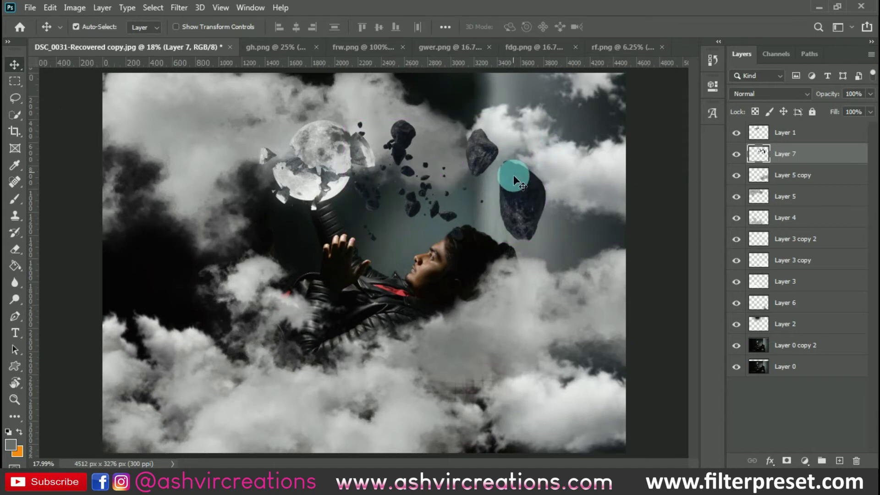
- Erase the largest rock above the man's head from Layer 7
{"action": "scroll", "coordinate": [521, 177], "scroll_direction": "up", "scroll_amount": 3}
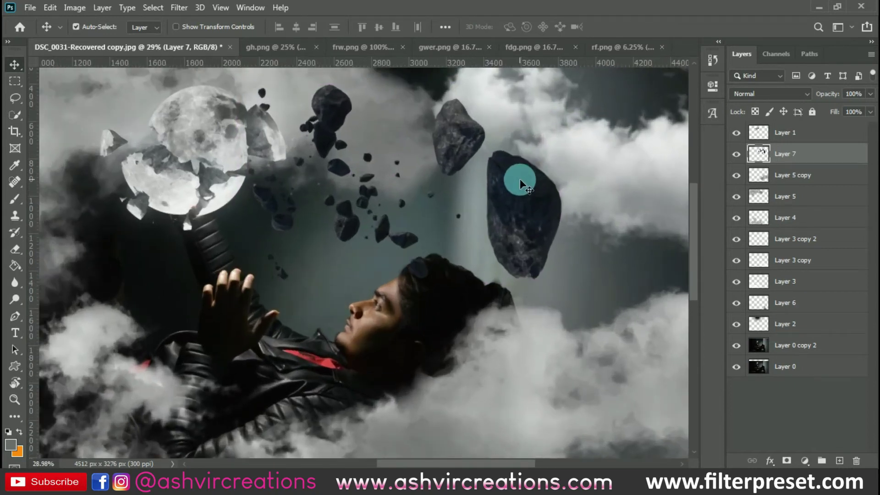
{"action": "key", "text": "e"}
{"action": "mouse_move", "coordinate": [527, 190]}
{"action": "left_mouse_down"}
{"action": "mouse_move", "coordinate": [519, 254]}
{"action": "mouse_move", "coordinate": [542, 298]}
{"action": "mouse_move", "coordinate": [556, 224]}
{"action": "mouse_move", "coordinate": [544, 176]}
{"action": "mouse_move", "coordinate": [567, 224]}
{"action": "mouse_move", "coordinate": [548, 225]}
{"action": "mouse_move", "coordinate": [536, 256]}
{"action": "left_mouse_up"}
{"action": "scroll", "coordinate": [592, 216], "scroll_direction": "down", "scroll_amount": 2}
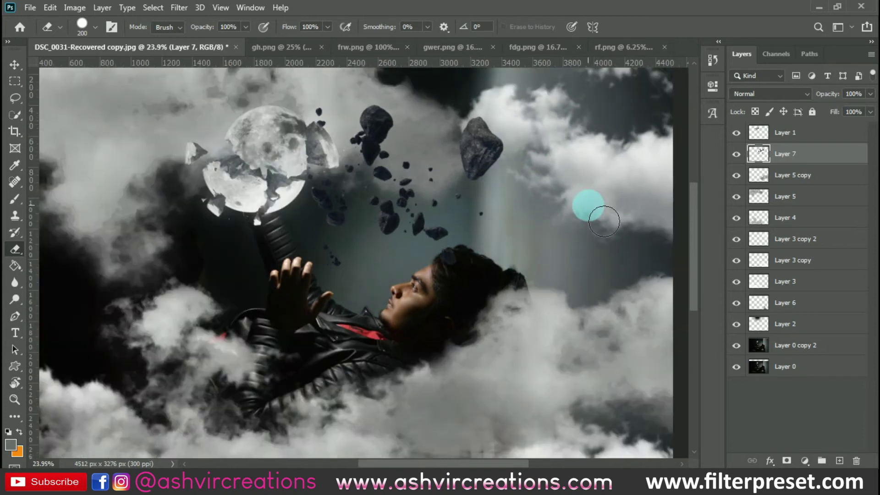
- Shift the remaining rocks to the right of the moon and rotate them by about -11.5°
{"action": "scroll", "coordinate": [370, 153], "scroll_direction": "up", "scroll_amount": 3}
{"action": "key", "text": "v"}
{"action": "left_click_drag", "start_coordinate": [377, 116], "coordinate": [421, 131]}
{"action": "key", "text": "ctrl+t"}
{"action": "left_click_drag", "start_coordinate": [649, 181], "coordinate": [655, 137]}
{"action": "left_click_drag", "start_coordinate": [527, 142], "coordinate": [534, 124]}
{"action": "left_click_drag", "start_coordinate": [612, 132], "coordinate": [649, 133]}
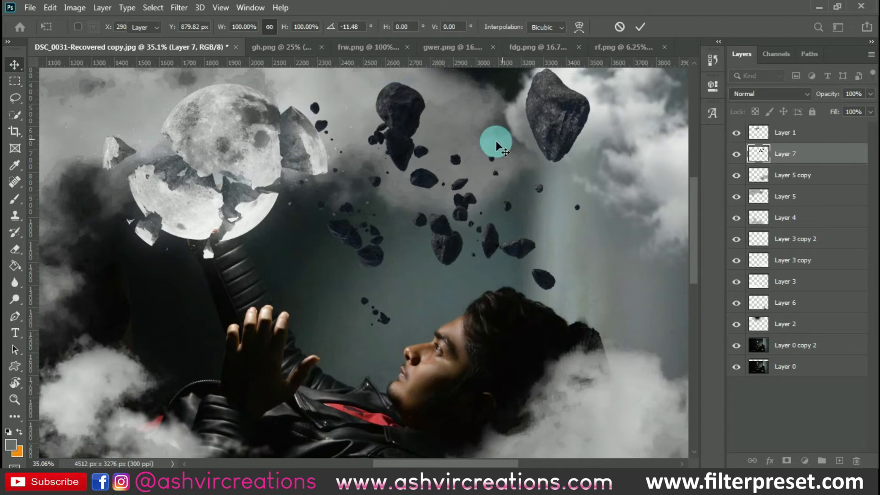
{"action": "key", "text": "Return"}
- Erase the small rocks along the moon's right edge and return to the Move tool
{"action": "scroll", "coordinate": [316, 147], "scroll_direction": "up", "scroll_amount": 1}
{"action": "key", "text": "e"}
{"action": "mouse_move", "coordinate": [322, 123]}
{"action": "left_mouse_down"}
{"action": "mouse_move", "coordinate": [336, 172]}
{"action": "mouse_move", "coordinate": [308, 177]}
{"action": "mouse_move", "coordinate": [335, 205]}
{"action": "mouse_move", "coordinate": [346, 185]}
{"action": "left_mouse_up"}
{"action": "scroll", "coordinate": [349, 185], "scroll_direction": "up", "scroll_amount": 4}
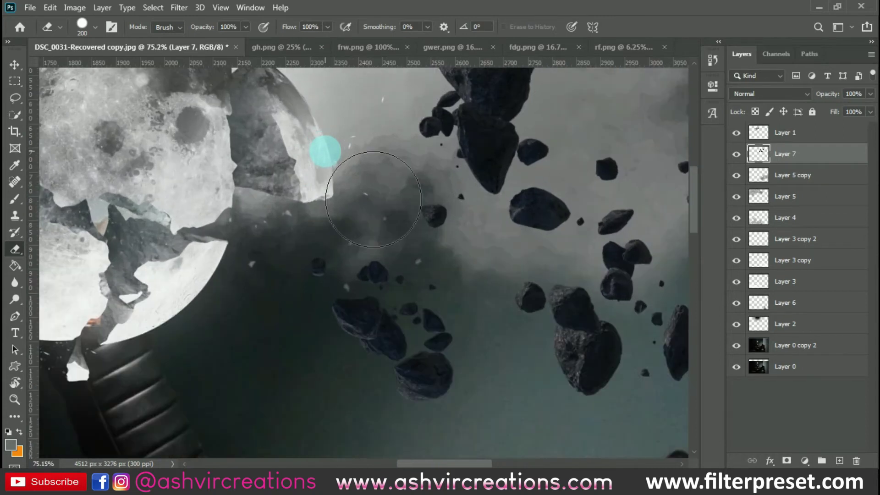
{"action": "scroll", "coordinate": [374, 200], "scroll_direction": "down", "scroll_amount": 4}
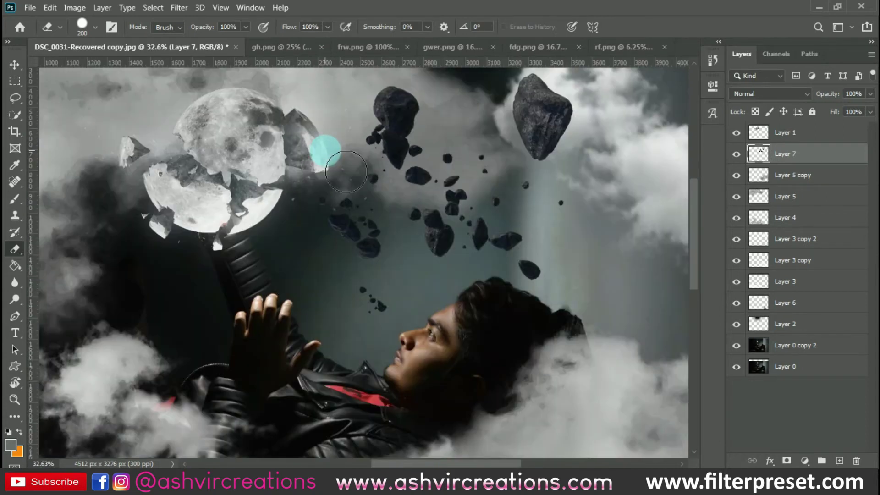
{"action": "scroll", "coordinate": [339, 162], "scroll_direction": "down", "scroll_amount": 3}
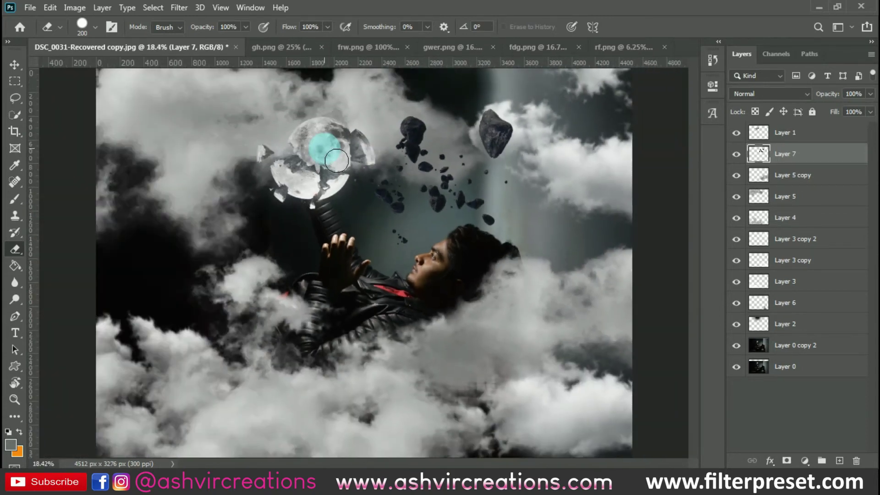
{"action": "key", "text": "v"}
{"action": "scroll", "coordinate": [324, 147], "scroll_direction": "down", "scroll_amount": 1}
{"action": "scroll", "coordinate": [324, 147], "scroll_direction": "up", "scroll_amount": 1}
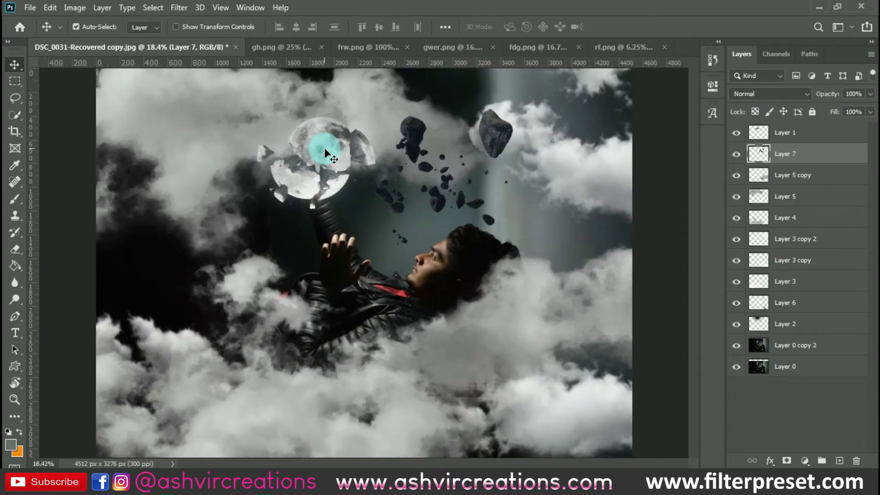
- Add a Color Lookup adjustment above Layer 1 with the 3D LUT FP-Cine Arcadia AVC 2020.CUBE
{"action": "left_click", "coordinate": [792, 140]}
{"action": "left_click", "coordinate": [805, 460]}
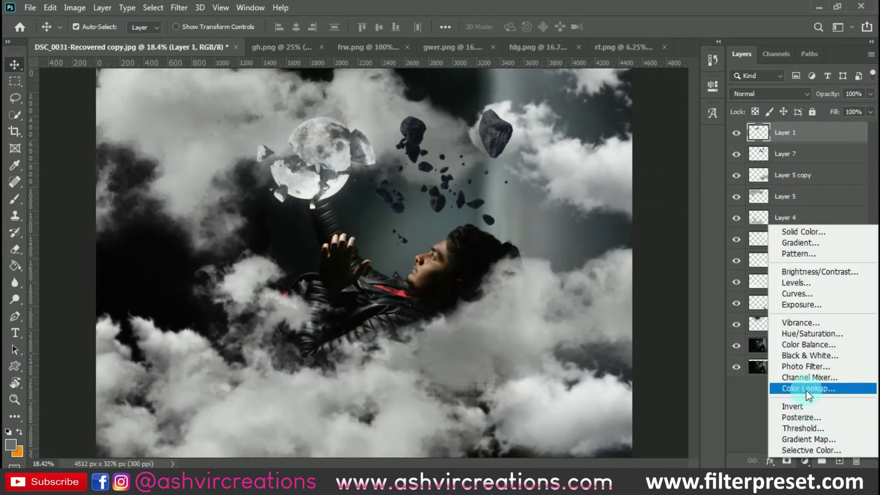
{"action": "left_click", "coordinate": [808, 389]}
{"action": "left_click", "coordinate": [634, 127]}
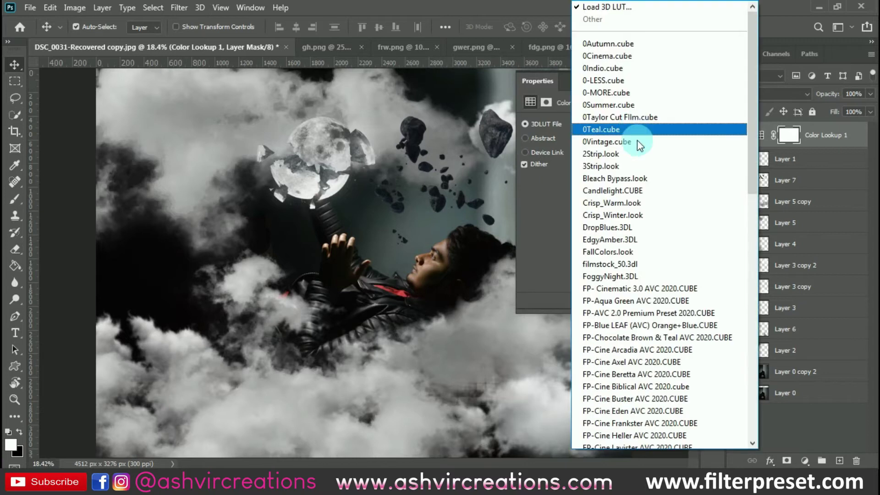
{"action": "left_click", "coordinate": [644, 351]}
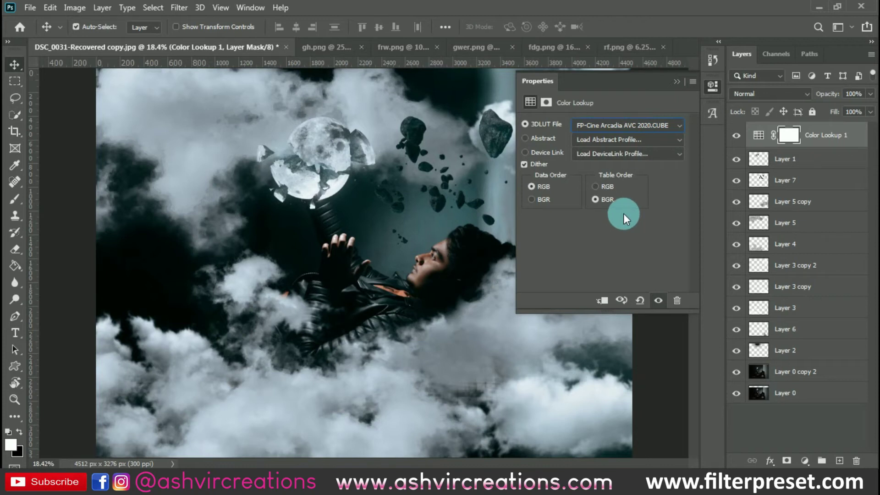
- Go through the following 3D LUTs and set the Color Lookup to FP-Cine Buster AVC 2020.CUBE
{"action": "key", "text": "Down"}
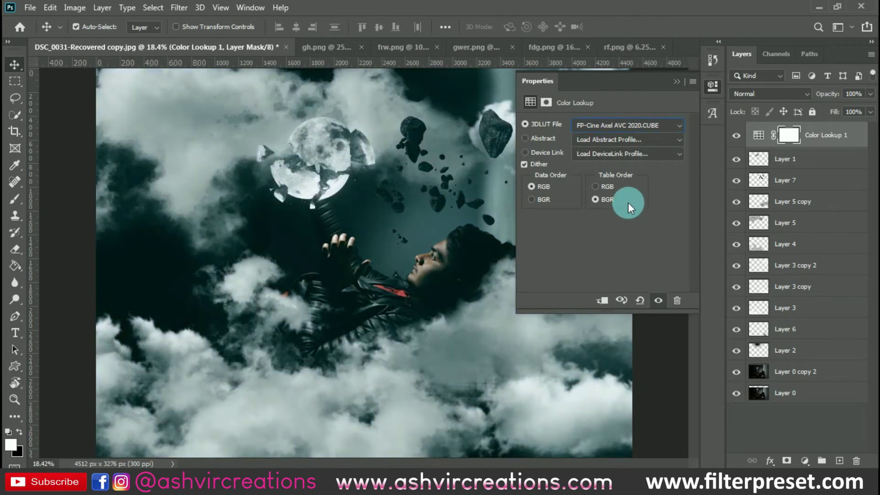
{"action": "key", "text": "Down"}
{"action": "key", "text": "Down"}
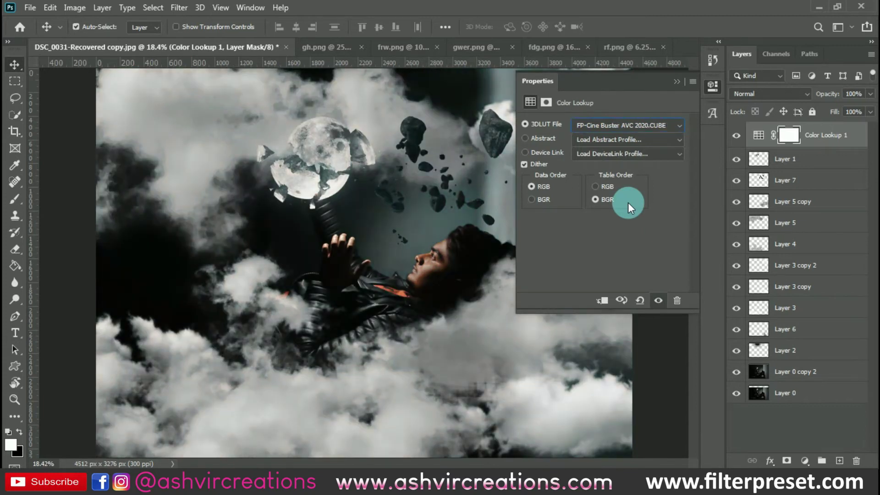
- Go through the Eden, Heller and Lavister LUTs, set the Color Lookup to FP-Cine Scandinavia AVC 2020, and collapse its properties
{"action": "key", "text": "Down"}
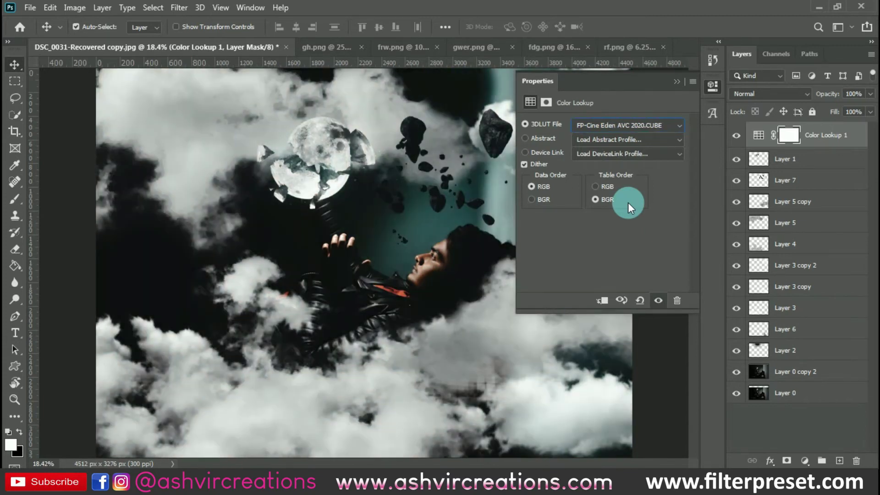
{"action": "key", "text": "Down"}
{"action": "key", "text": "Down"}
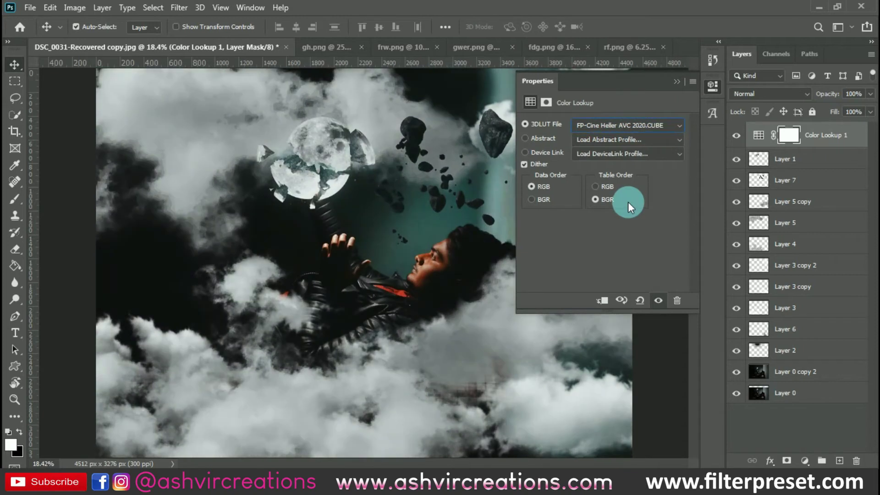
{"action": "key", "text": "Down"}
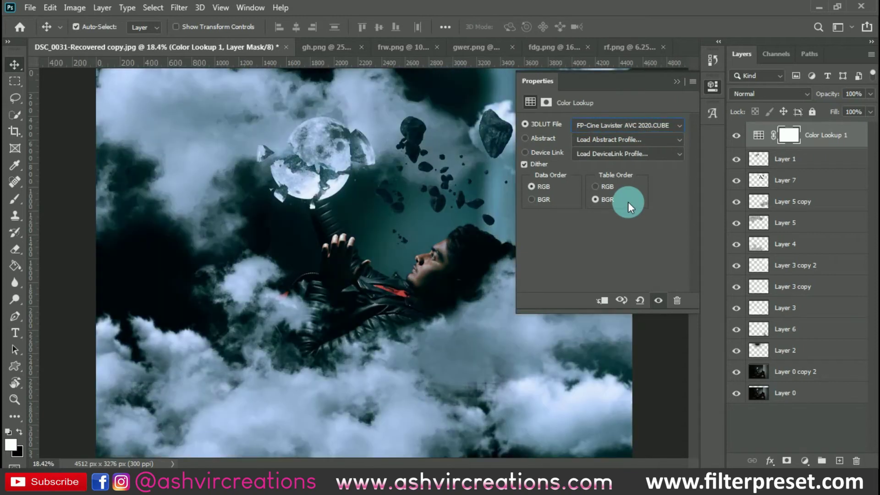
{"action": "key", "text": "Up"}
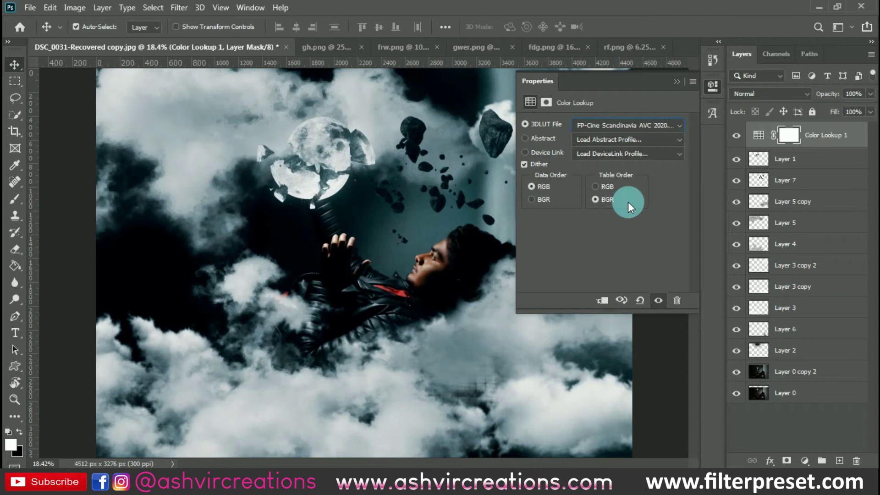
{"action": "key", "text": "ctrl+minus"}
{"action": "left_click", "coordinate": [677, 81]}
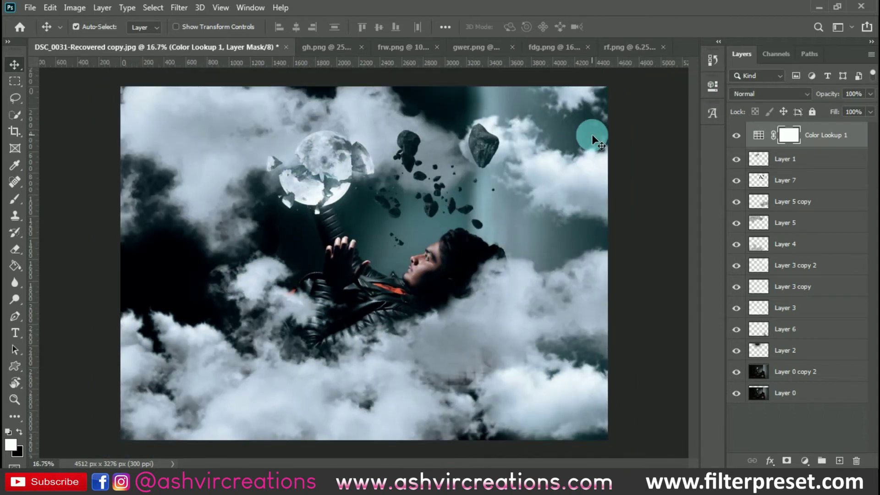
{"action": "key", "text": "ctrl+plus"}
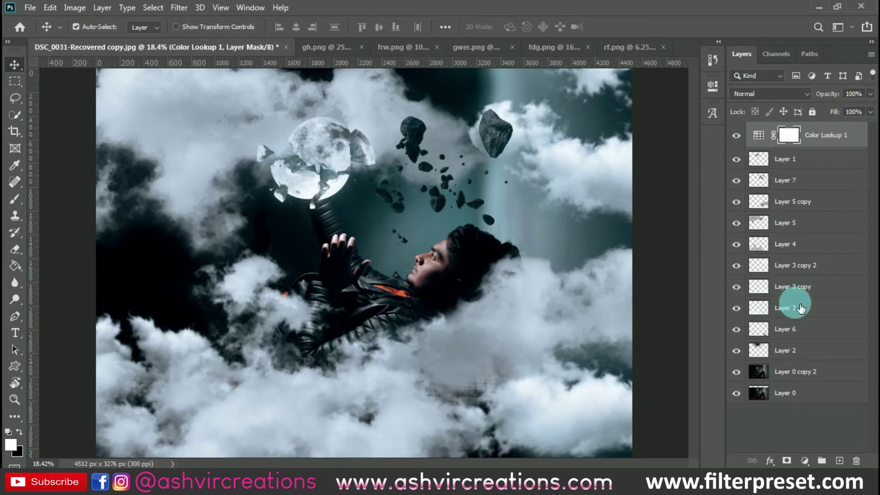
- Move the Layer 5 cloud upward so that it clears the moon and the floating rocks
{"action": "scroll", "coordinate": [330, 168], "scroll_direction": "up", "scroll_amount": 1}
{"action": "left_click", "coordinate": [382, 109]}
{"action": "left_click_drag", "start_coordinate": [381, 106], "coordinate": [408, 144]}
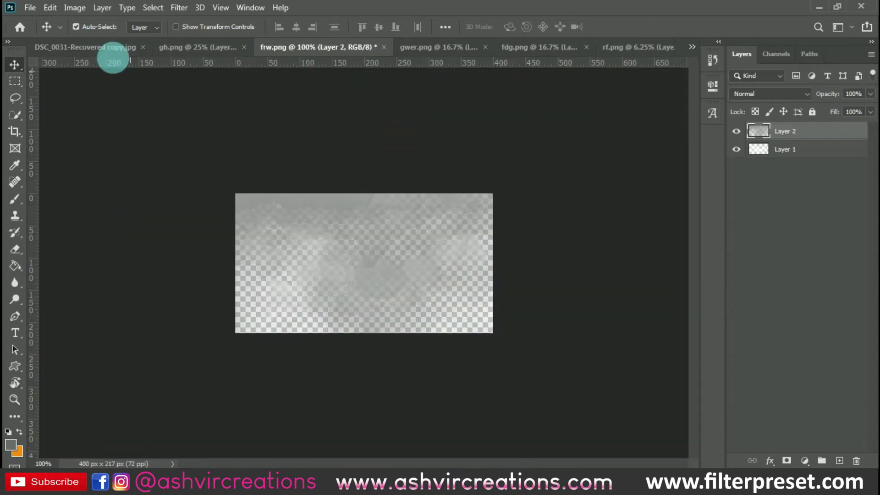
{"action": "left_click", "coordinate": [106, 47]}
{"action": "left_click_drag", "start_coordinate": [359, 117], "coordinate": [368, 99]}
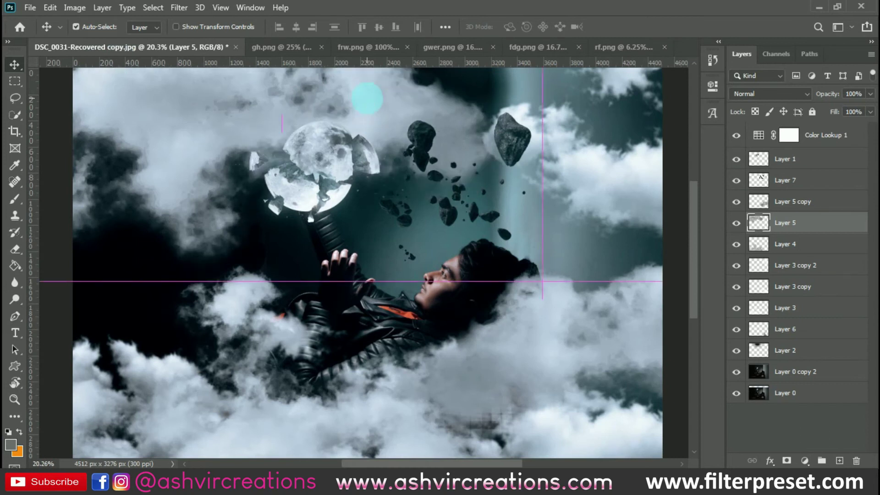
{"action": "scroll", "coordinate": [365, 106], "scroll_direction": "down", "scroll_amount": 3}
{"action": "key", "text": "ctrl+t"}
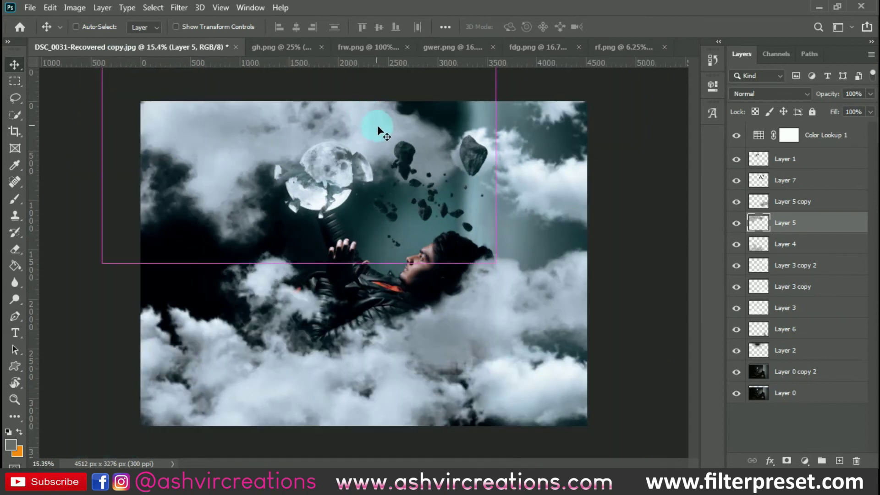
{"action": "left_click_drag", "start_coordinate": [398, 138], "coordinate": [389, 105]}
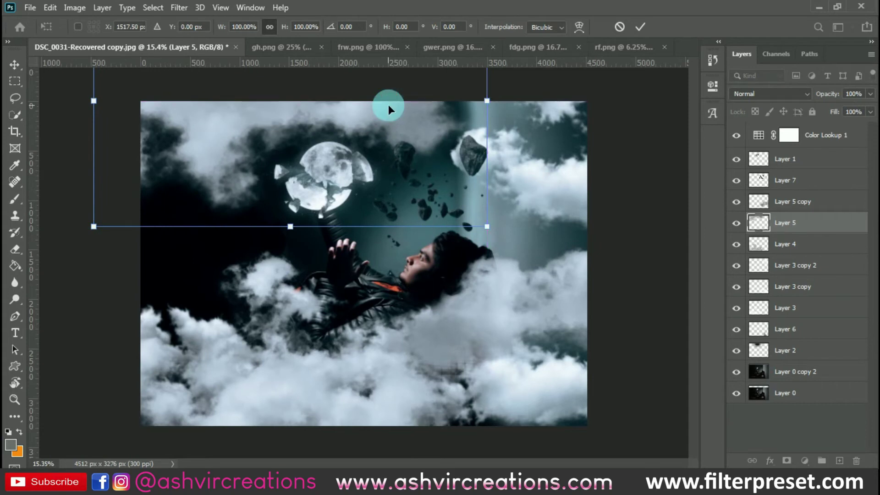
{"action": "key", "text": "Return"}
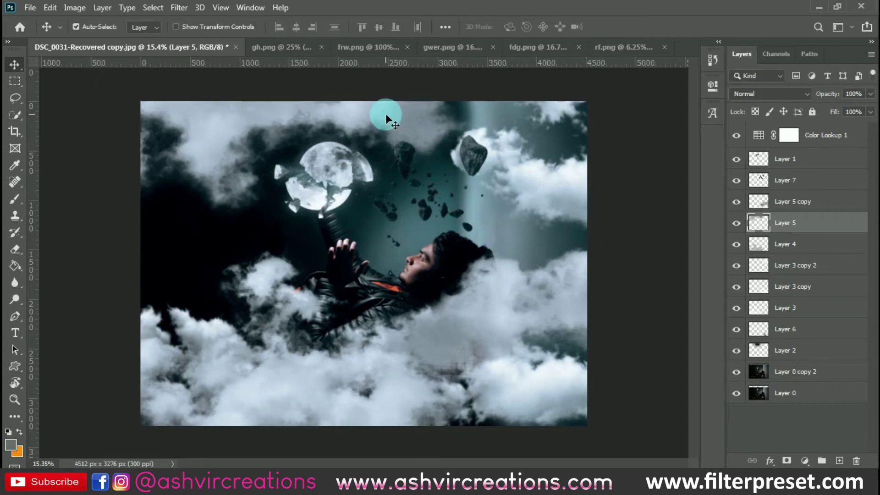
- Duplicate the Layer 5 cloud, rotate the copy by about -28.17° and place it along the image's left edge
{"action": "key", "text": "ctrl+j"}
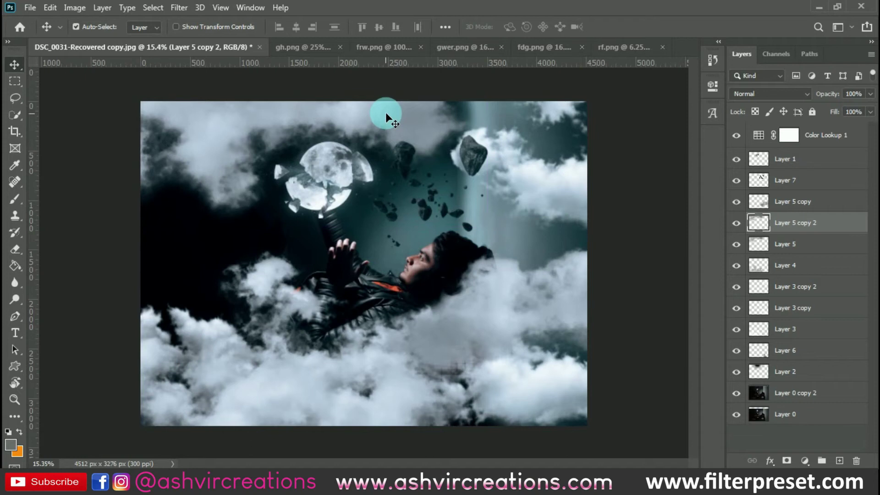
{"action": "key", "text": "ctrl+t"}
{"action": "left_click_drag", "start_coordinate": [367, 143], "coordinate": [271, 262]}
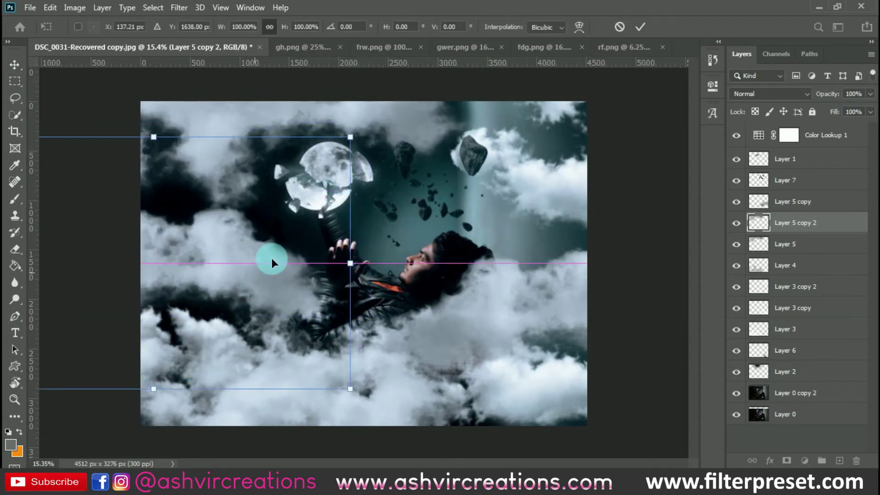
{"action": "left_click_drag", "start_coordinate": [262, 196], "coordinate": [353, 175]}
{"action": "left_click_drag", "start_coordinate": [412, 94], "coordinate": [116, 229]}
{"action": "left_click_drag", "start_coordinate": [201, 233], "coordinate": [45, 261]}
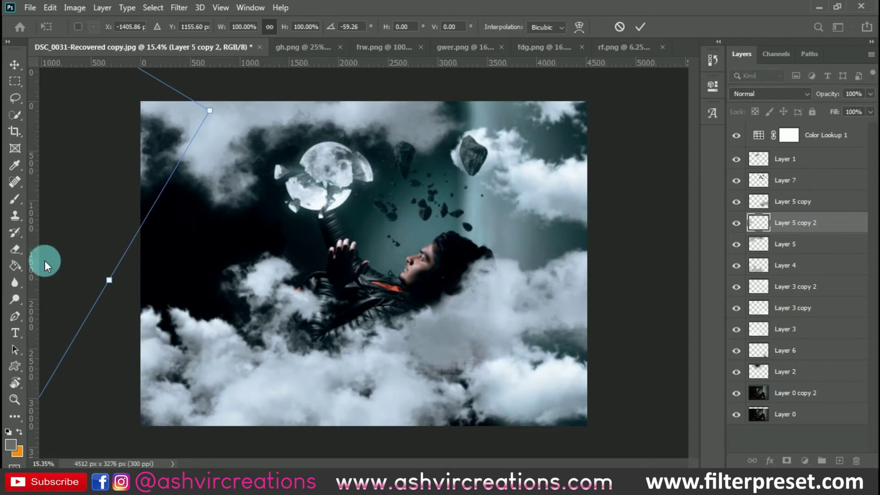
{"action": "left_click_drag", "start_coordinate": [129, 146], "coordinate": [186, 234]}
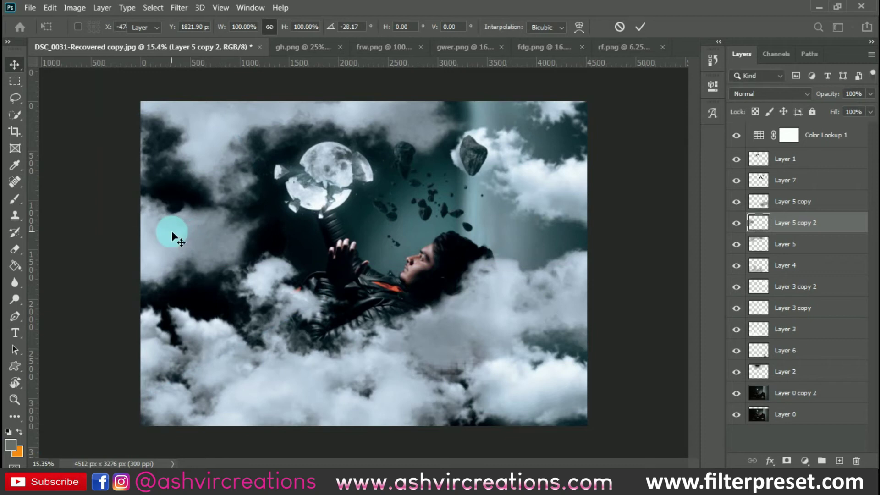
{"action": "key", "text": "Return"}
- Add a Hue/Saturation adjustment layer above Color Lookup 1
{"action": "scroll", "coordinate": [172, 233], "scroll_direction": "up", "scroll_amount": 1}
{"action": "scroll", "coordinate": [172, 232], "scroll_direction": "up", "scroll_amount": 1}
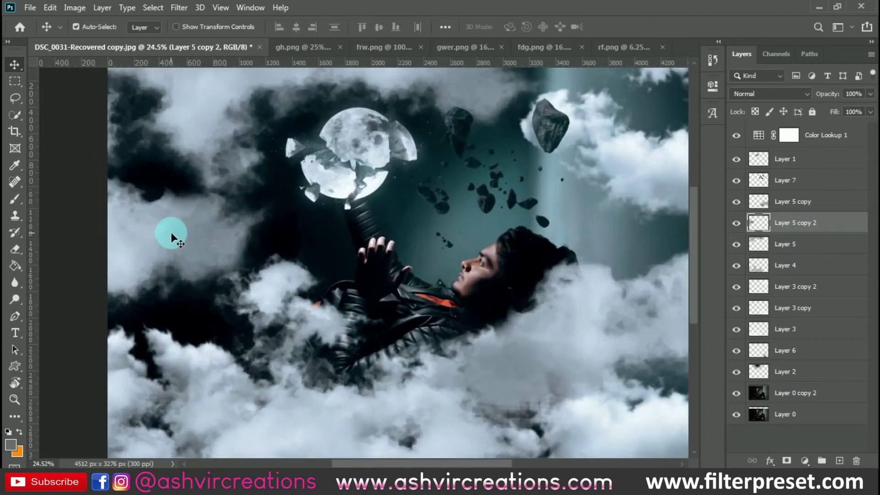
{"action": "scroll", "coordinate": [171, 232], "scroll_direction": "up", "scroll_amount": 1}
{"action": "scroll", "coordinate": [172, 232], "scroll_direction": "down", "scroll_amount": 2}
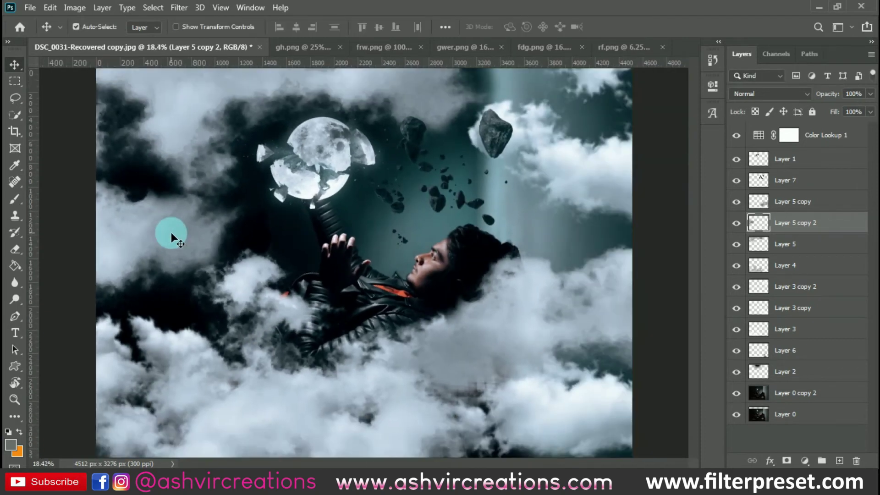
{"action": "scroll", "coordinate": [171, 233], "scroll_direction": "down", "scroll_amount": 1}
{"action": "left_click", "coordinate": [436, 269]}
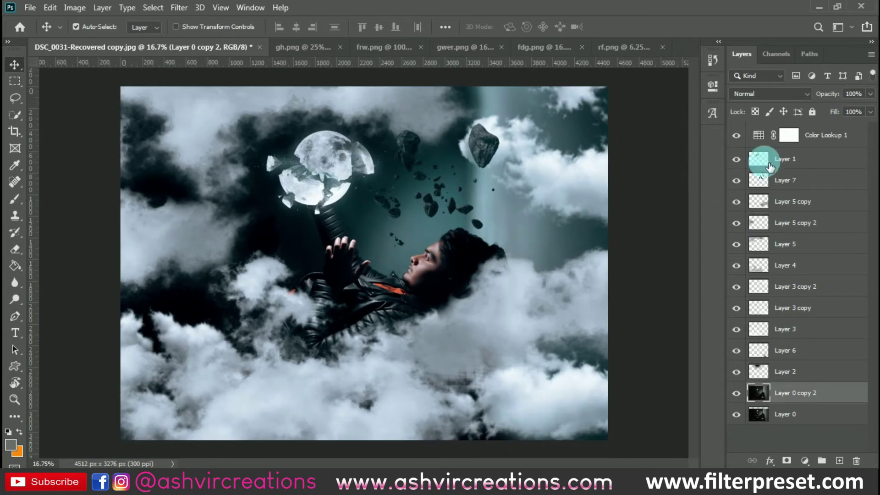
{"action": "left_click", "coordinate": [816, 141]}
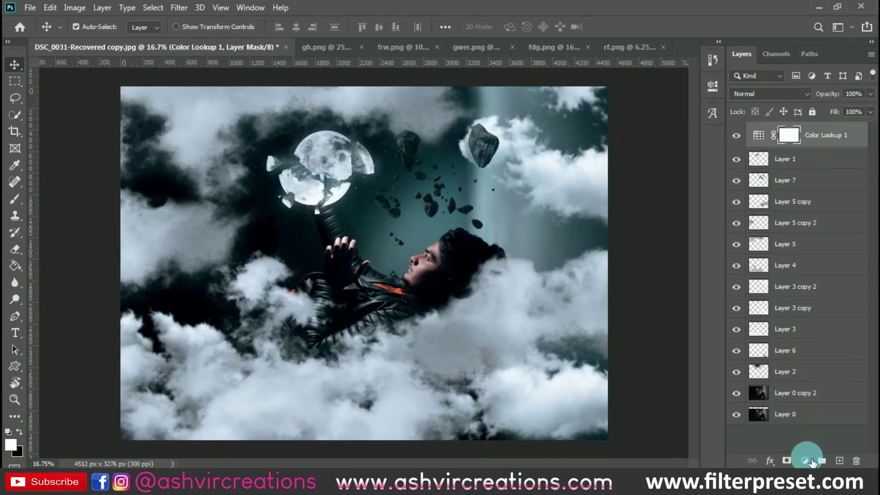
{"action": "left_click", "coordinate": [805, 461]}
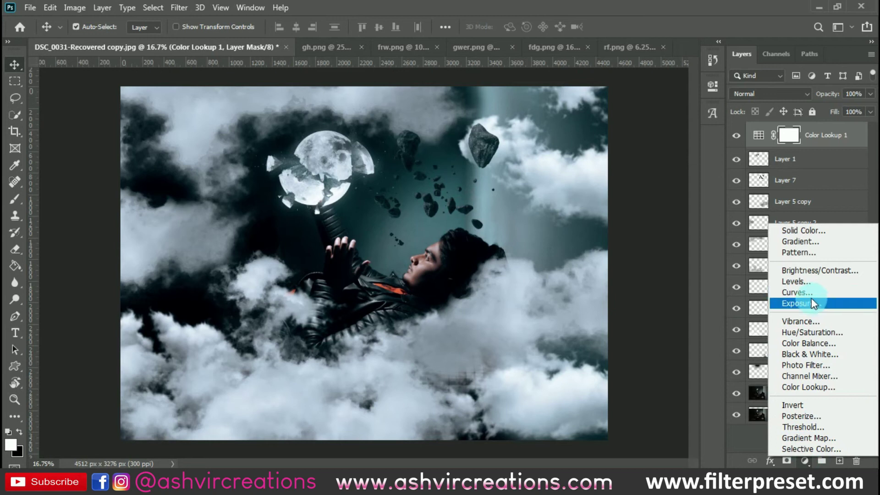
{"action": "left_click", "coordinate": [804, 332]}
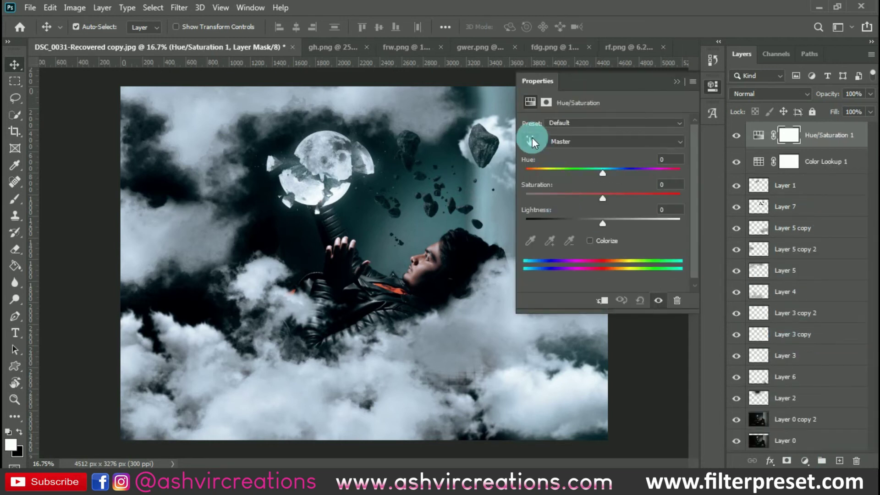
- Sample the man's skin to target the Reds, set their Hue to +17 and Saturation to +4, and collapse the properties
{"action": "left_click", "coordinate": [530, 140]}
{"action": "left_click", "coordinate": [426, 277]}
{"action": "left_click_drag", "start_coordinate": [606, 169], "coordinate": [615, 191]}
{"action": "left_click_drag", "start_coordinate": [614, 170], "coordinate": [606, 195]}
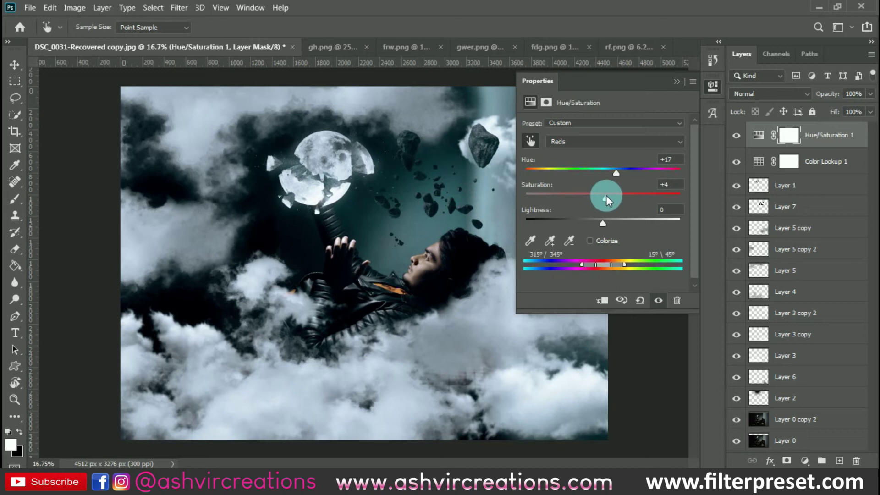
{"action": "left_click", "coordinate": [677, 84]}
- Compare the image with and without Hue/Saturation 1, lower its opacity to 83%, and return to the Move tool
{"action": "scroll", "coordinate": [422, 272], "scroll_direction": "up", "scroll_amount": 3}
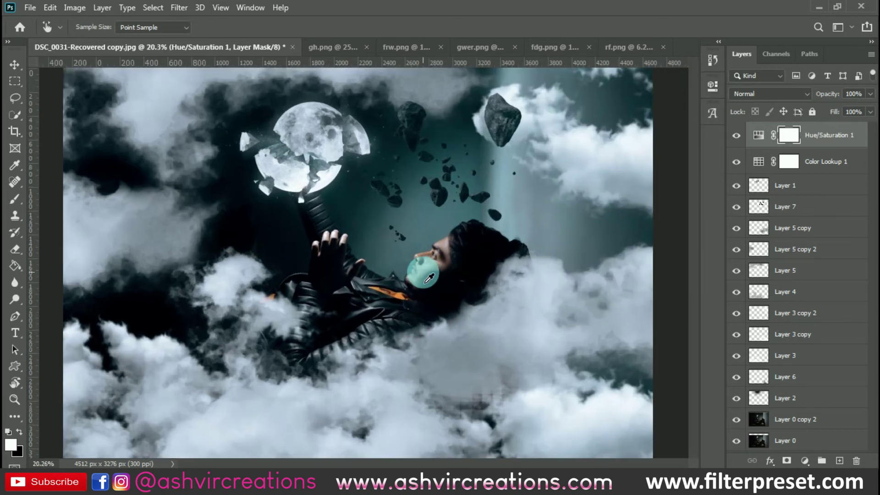
{"action": "left_click", "coordinate": [736, 135]}
{"action": "left_click", "coordinate": [737, 135]}
{"action": "left_click_drag", "start_coordinate": [832, 94], "coordinate": [817, 95]}
{"action": "left_click", "coordinate": [736, 136]}
{"action": "left_click", "coordinate": [738, 136]}
{"action": "scroll", "coordinate": [560, 161], "scroll_direction": "down", "scroll_amount": 2}
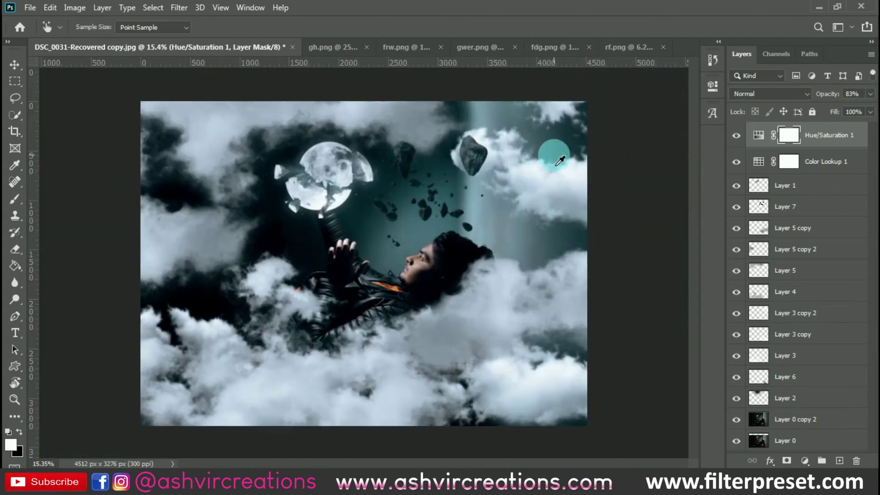
{"action": "key", "text": "v"}
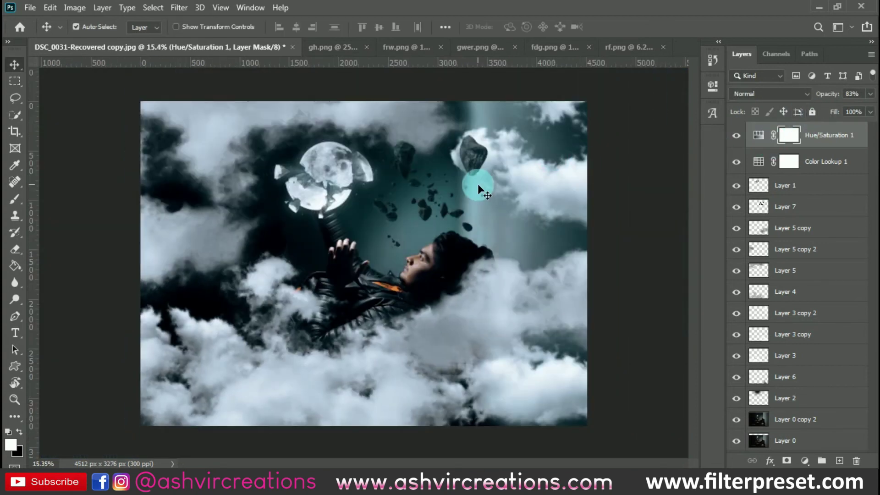
- Bring the rocks from rf.png into the composite as a new layer on top of the stack
{"action": "left_click", "coordinate": [638, 45]}
{"action": "left_click_drag", "start_coordinate": [450, 202], "coordinate": [368, 191]}
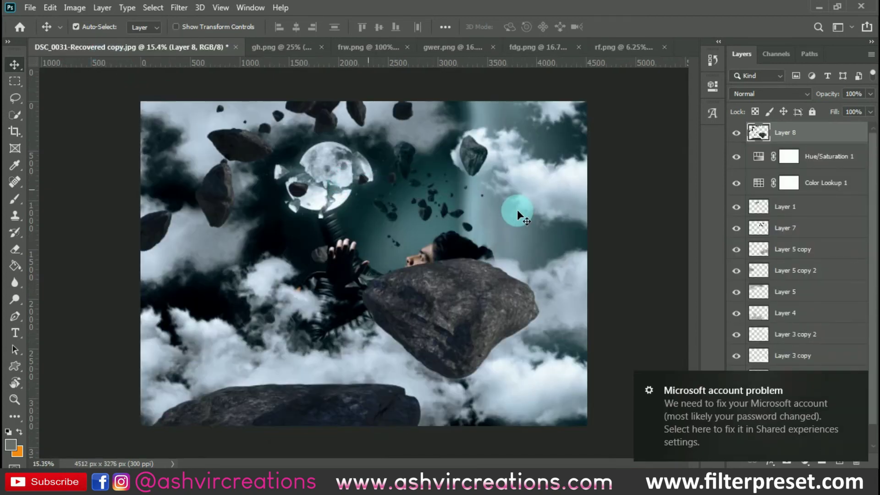
{"action": "scroll", "coordinate": [518, 215], "scroll_direction": "down", "scroll_amount": 2}
- Apply a Gaussian Blur with a 23.5 px radius to Layer 8 and move the layer directly below Color Lookup 1
{"action": "left_click", "coordinate": [181, 8]}
{"action": "mouse_move", "coordinate": [202, 153]}
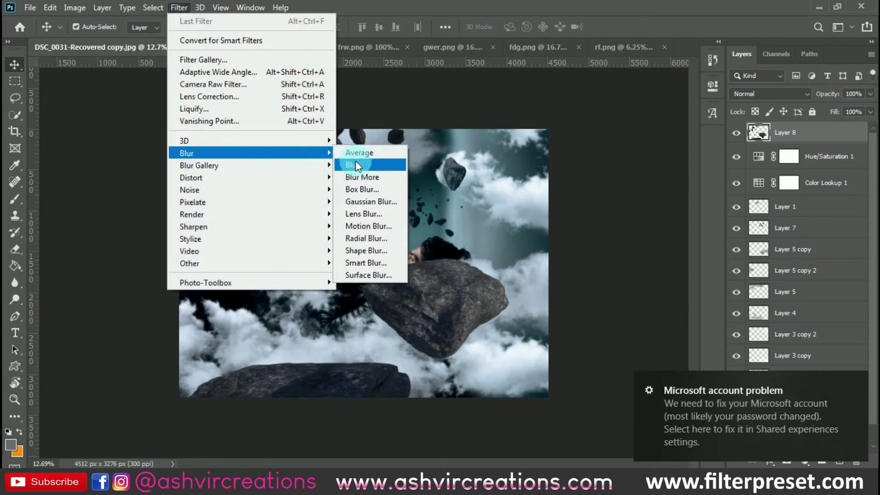
{"action": "left_click", "coordinate": [356, 201]}
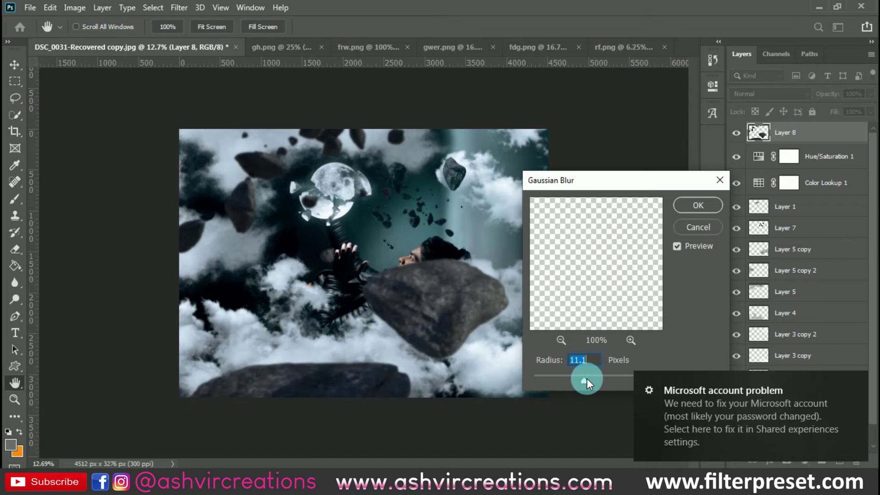
{"action": "left_click_drag", "start_coordinate": [590, 378], "coordinate": [593, 379]}
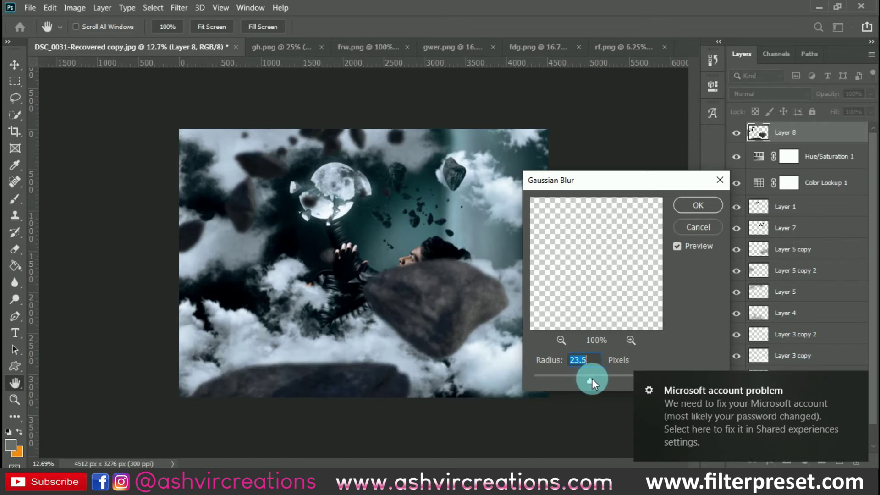
{"action": "left_click", "coordinate": [698, 206]}
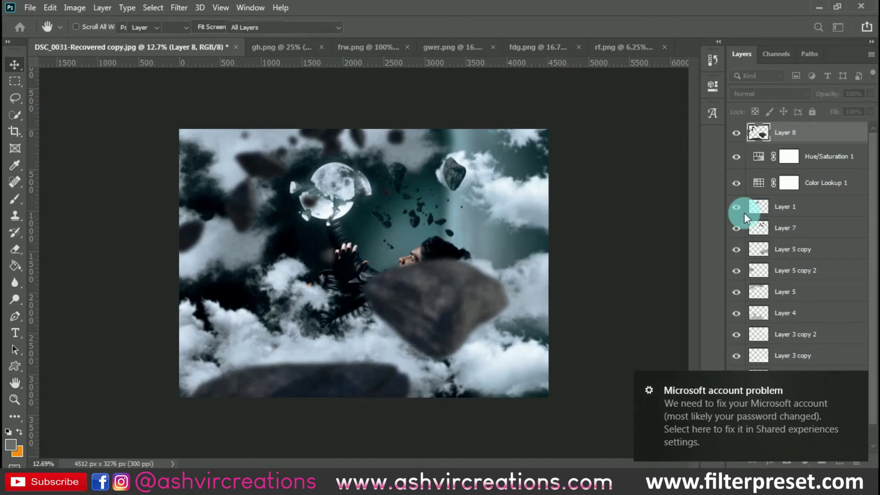
{"action": "left_click", "coordinate": [813, 136]}
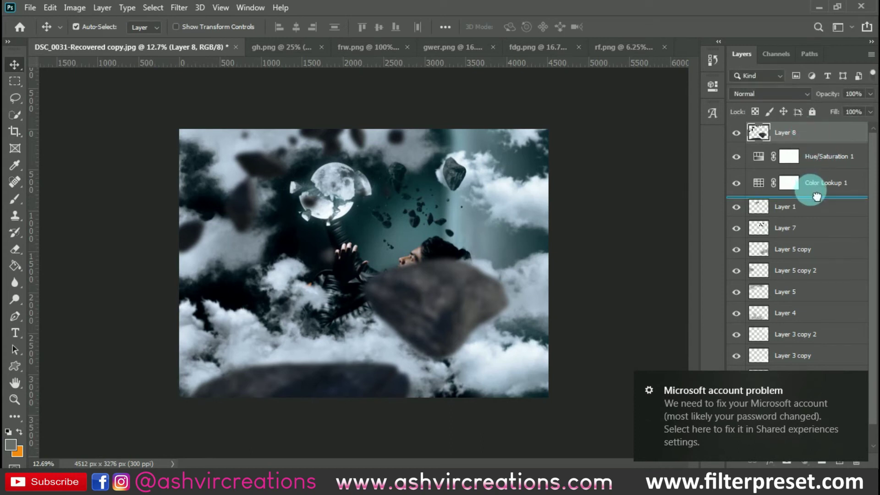
{"action": "left_click_drag", "start_coordinate": [817, 197], "coordinate": [816, 197]}
- Transform Layer 8's blurred rocks to about 84% scale and 31° rotation, reposition them, and erase the rocks covering the moon and nearby sky
{"action": "key", "text": "ctrl"}
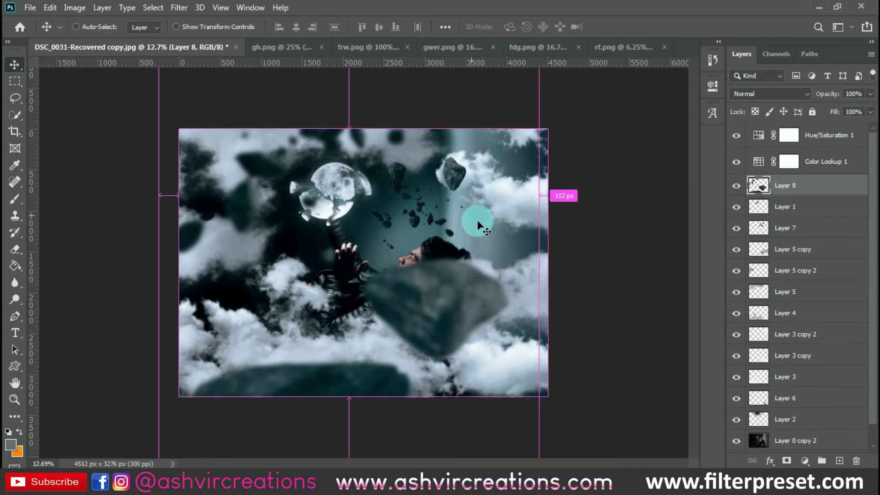
{"action": "key", "text": "ctrl+t"}
{"action": "left_click_drag", "start_coordinate": [475, 233], "coordinate": [544, 232]}
{"action": "left_click_drag", "start_coordinate": [649, 147], "coordinate": [623, 300]}
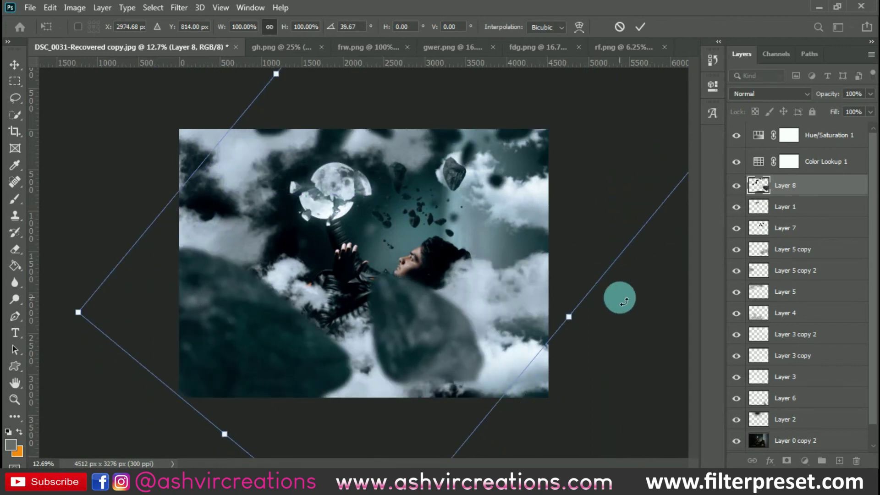
{"action": "scroll", "coordinate": [607, 220], "scroll_direction": "down", "scroll_amount": 4}
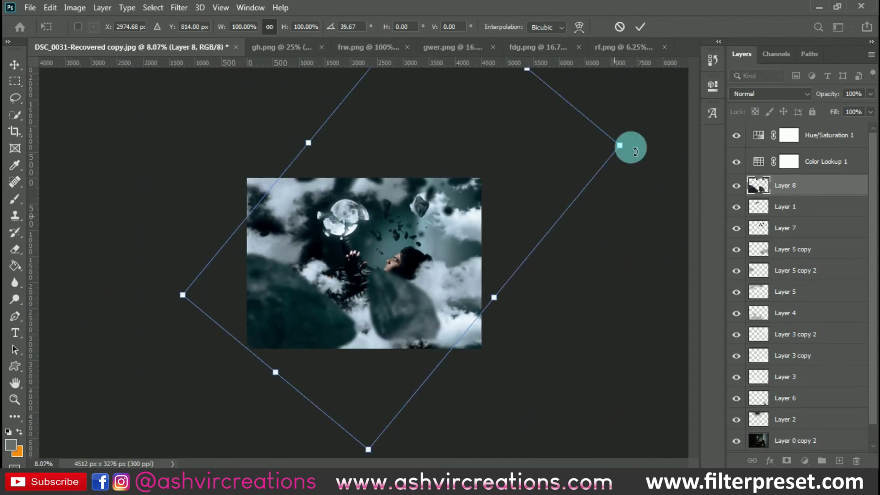
{"action": "left_click_drag", "start_coordinate": [620, 146], "coordinate": [544, 186]}
{"action": "scroll", "coordinate": [513, 181], "scroll_direction": "up", "scroll_amount": 2}
{"action": "left_click_drag", "start_coordinate": [485, 177], "coordinate": [453, 224]}
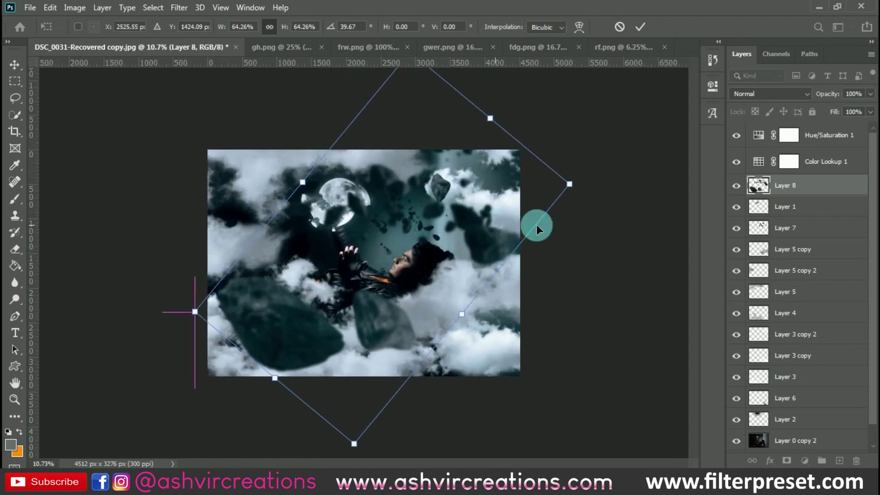
{"action": "left_click_drag", "start_coordinate": [524, 185], "coordinate": [524, 211]}
{"action": "left_click_drag", "start_coordinate": [571, 197], "coordinate": [596, 190]}
{"action": "left_click_drag", "start_coordinate": [582, 283], "coordinate": [589, 246]}
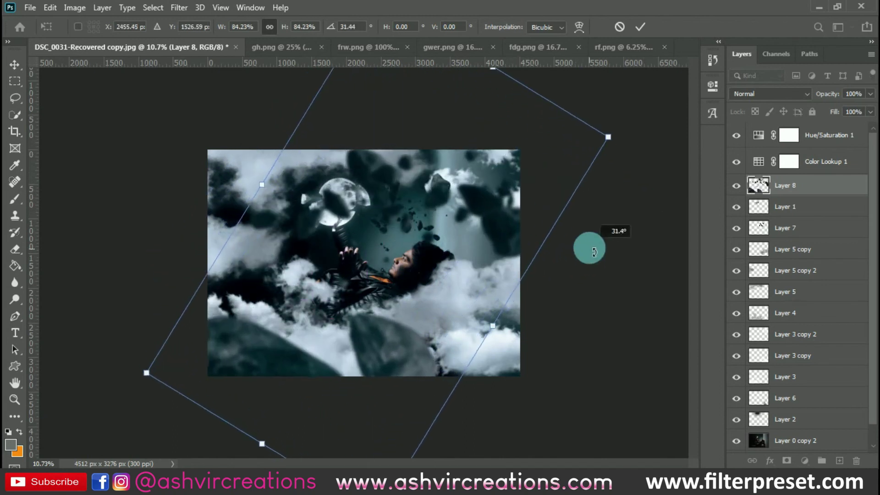
{"action": "mouse_move", "coordinate": [484, 251]}
{"action": "left_mouse_down"}
{"action": "mouse_move", "coordinate": [477, 283]}
{"action": "mouse_move", "coordinate": [490, 270]}
{"action": "mouse_move", "coordinate": [481, 252]}
{"action": "left_mouse_up"}
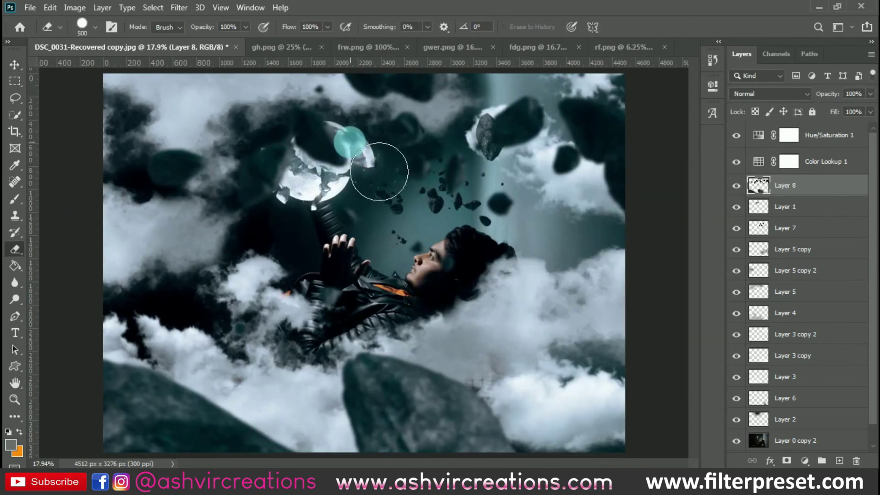
{"action": "left_click_drag", "start_coordinate": [384, 167], "coordinate": [589, 197]}
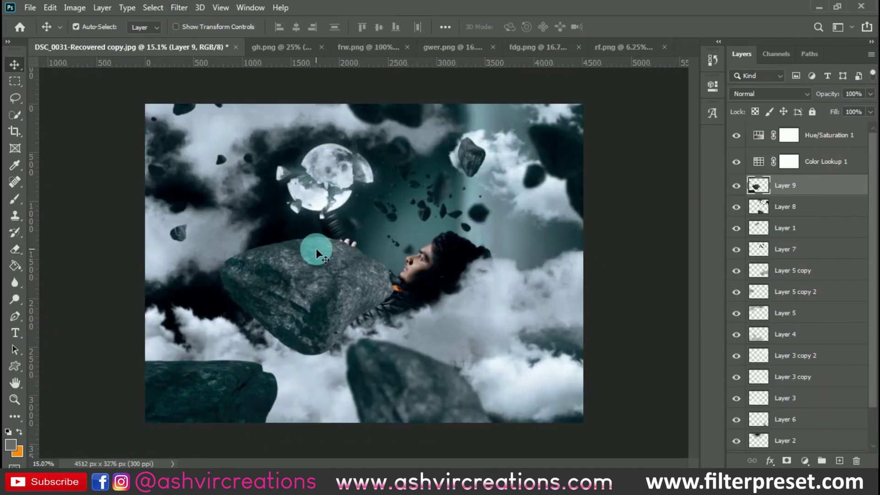
- Blur Layer 9's rocks and shift them, scaled to 55.50%, lower along the left side of the composite
{"action": "left_click", "coordinate": [179, 8]}
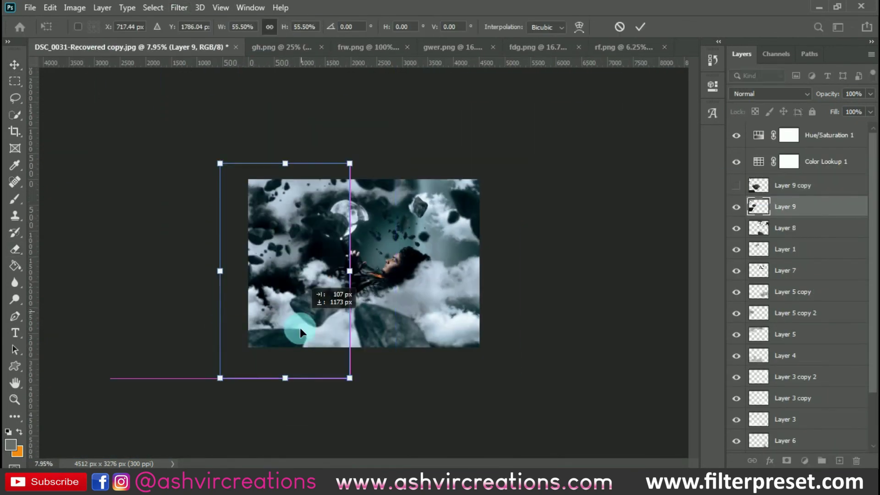
{"action": "left_click_drag", "start_coordinate": [300, 328], "coordinate": [287, 369]}
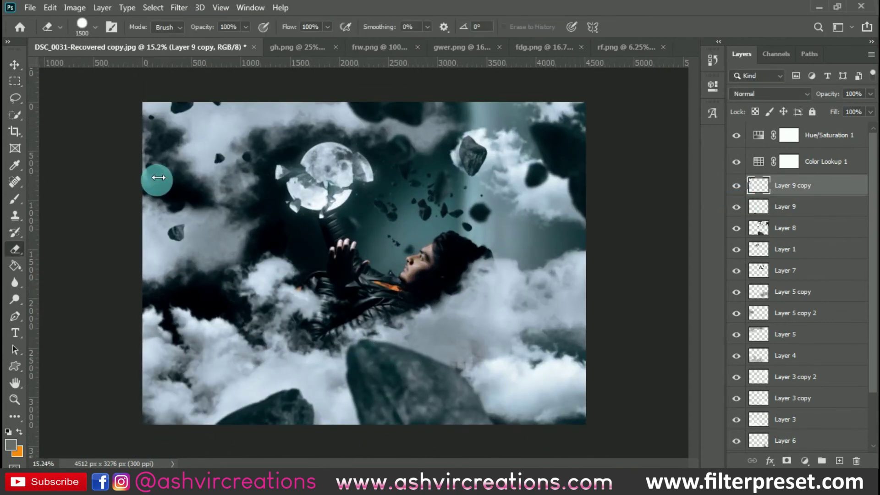
- Reduce the Eraser size to 300 px while inspecting the rocks around the moon, and return to the Move tool
{"action": "scroll", "coordinate": [153, 176], "scroll_direction": "up", "scroll_amount": 5}
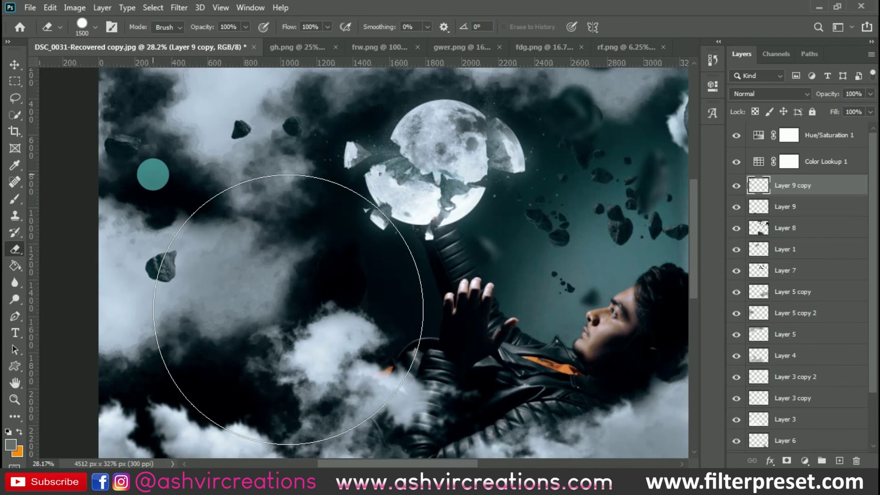
{"action": "scroll", "coordinate": [153, 174], "scroll_direction": "down", "scroll_amount": 5}
{"action": "key", "text": "bracketleft"}
{"action": "key", "text": "bracketleft"}
{"action": "key", "text": "bracketleft"}
{"action": "key", "text": "bracketleft"}
{"action": "key", "text": "bracketleft"}
{"action": "key", "text": "bracketleft"}
{"action": "key", "text": "bracketleft"}
{"action": "key", "text": "bracketleft"}
{"action": "scroll", "coordinate": [148, 167], "scroll_direction": "up", "scroll_amount": 2}
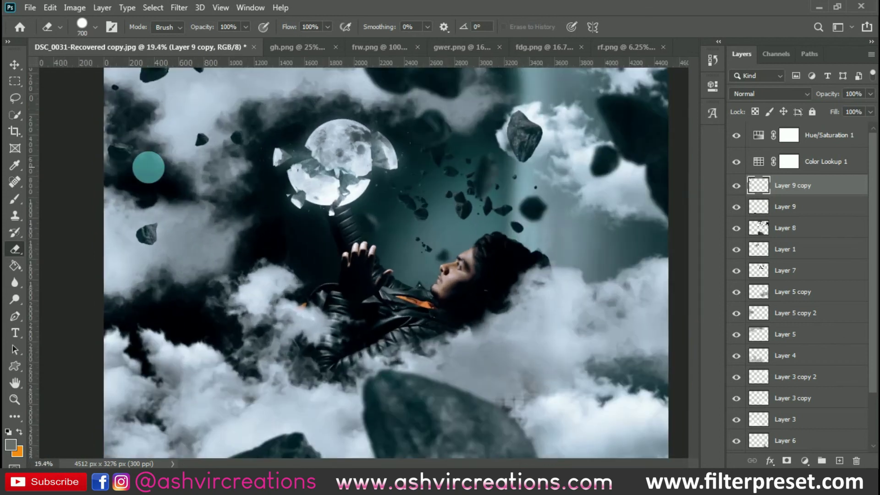
{"action": "scroll", "coordinate": [148, 167], "scroll_direction": "up", "scroll_amount": 1}
{"action": "key", "text": "bracketleft"}
{"action": "key", "text": "bracketleft"}
{"action": "key", "text": "bracketleft"}
{"action": "key", "text": "bracketleft"}
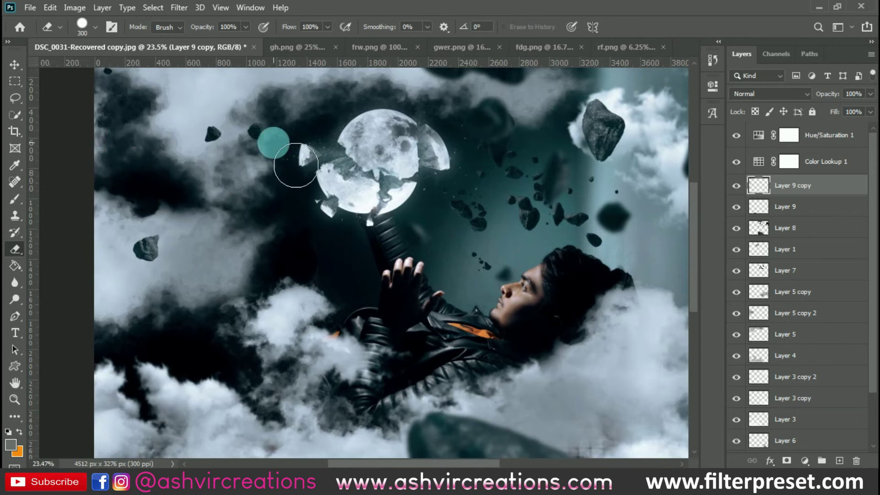
{"action": "scroll", "coordinate": [291, 163], "scroll_direction": "down", "scroll_amount": 1}
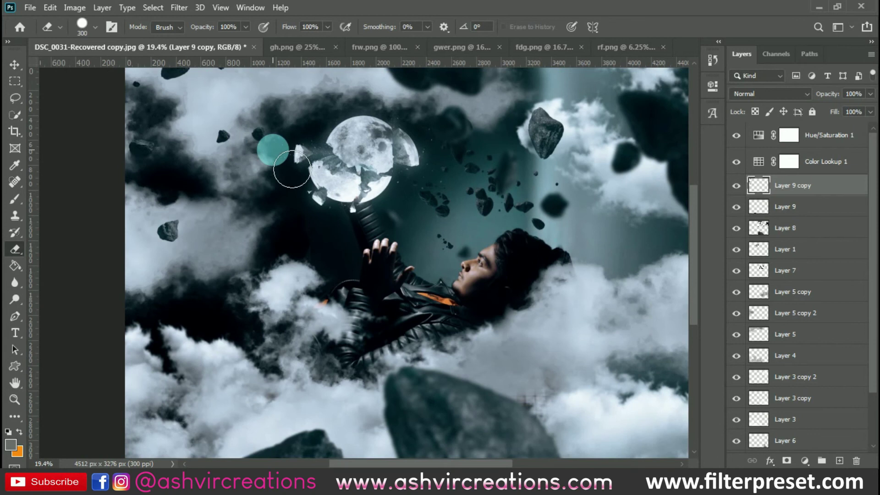
{"action": "key", "text": "v"}
{"action": "scroll", "coordinate": [271, 142], "scroll_direction": "down", "scroll_amount": 2}
{"action": "scroll", "coordinate": [270, 142], "scroll_direction": "up", "scroll_amount": 2}
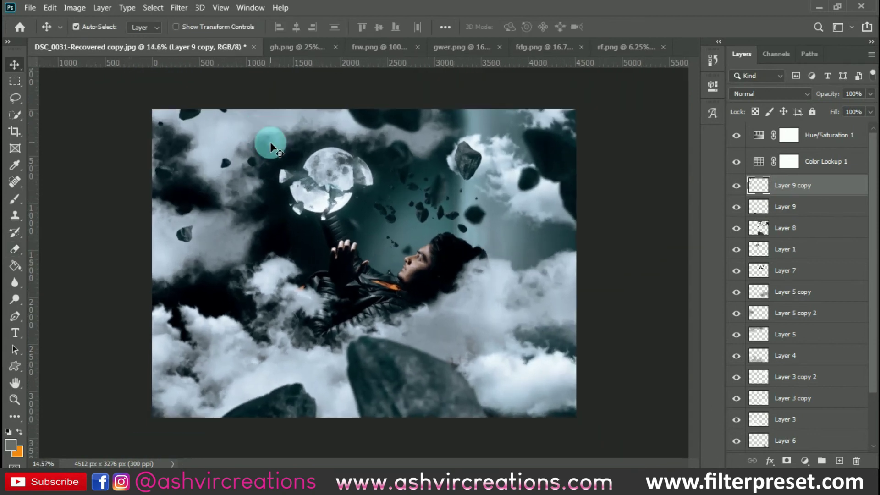
- Try to crop the layered composite to its canvas bounds, and return to the Move tool
{"action": "left_click", "coordinate": [826, 168]}
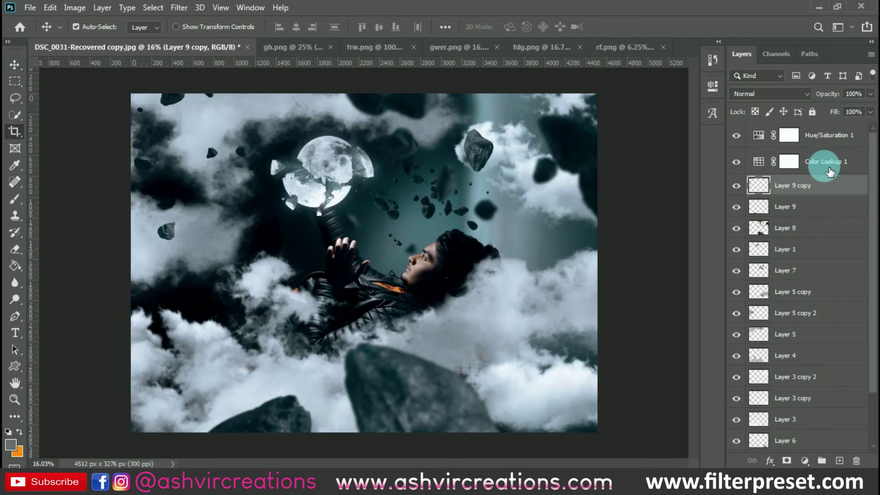
{"action": "key", "text": "c"}
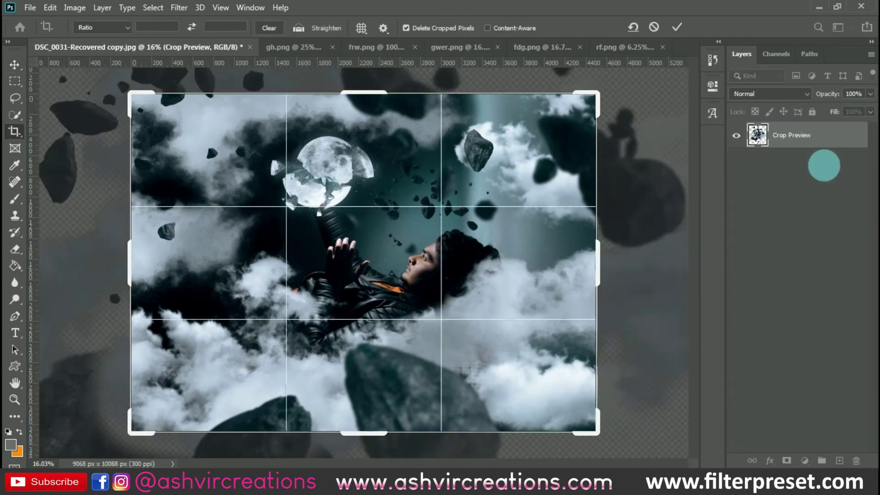
{"action": "key", "text": "Return"}
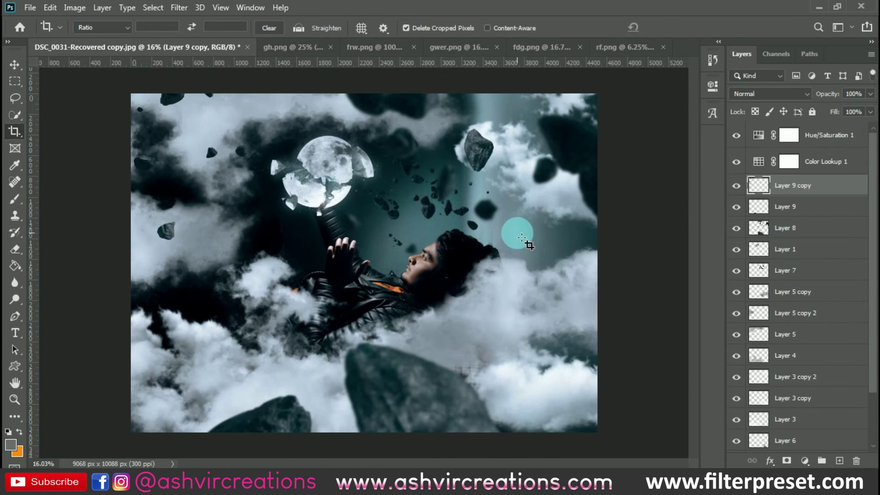
{"action": "key", "text": "v"}
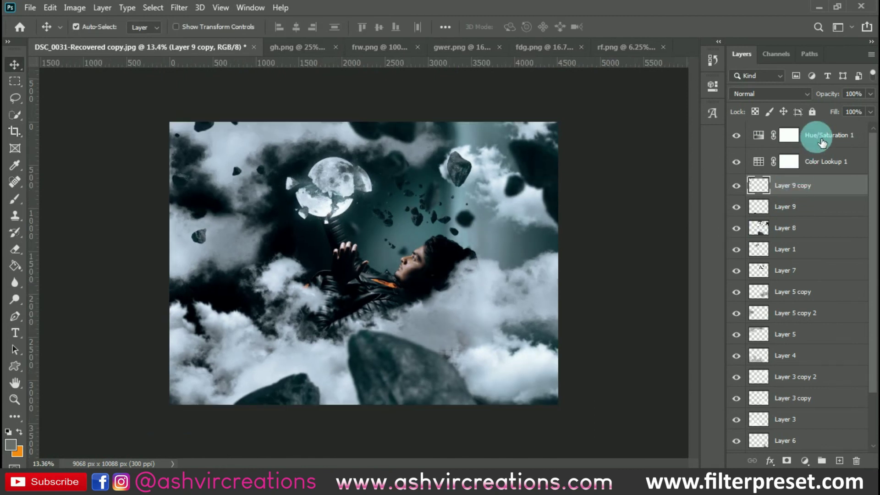
- Merge all layers from Layer 0 copy 2 up to Hue/Saturation 1, keeping the original Layer 0 separate
{"action": "left_click", "coordinate": [823, 137]}
{"action": "scroll", "coordinate": [793, 377], "scroll_direction": "down", "scroll_amount": 2}
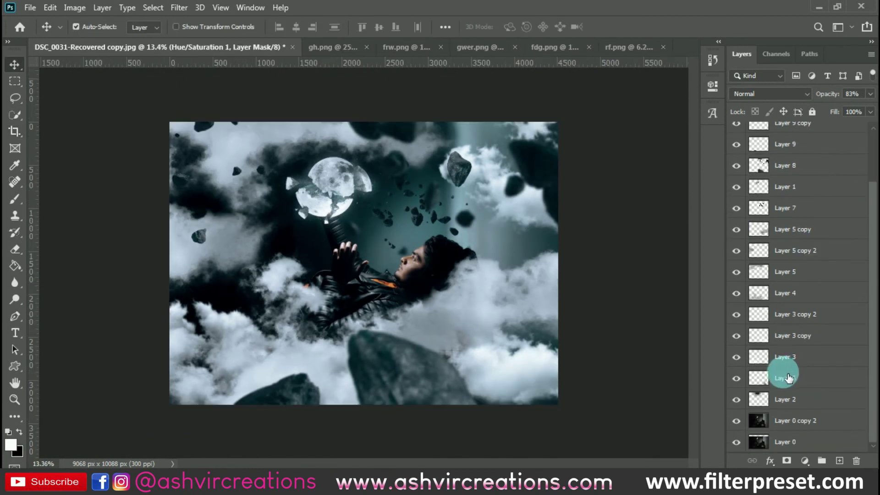
{"action": "left_click", "coordinate": [800, 420]}
{"action": "scroll", "coordinate": [800, 408], "scroll_direction": "up", "scroll_amount": 3}
{"action": "left_click", "coordinate": [837, 138], "text": "shift"}
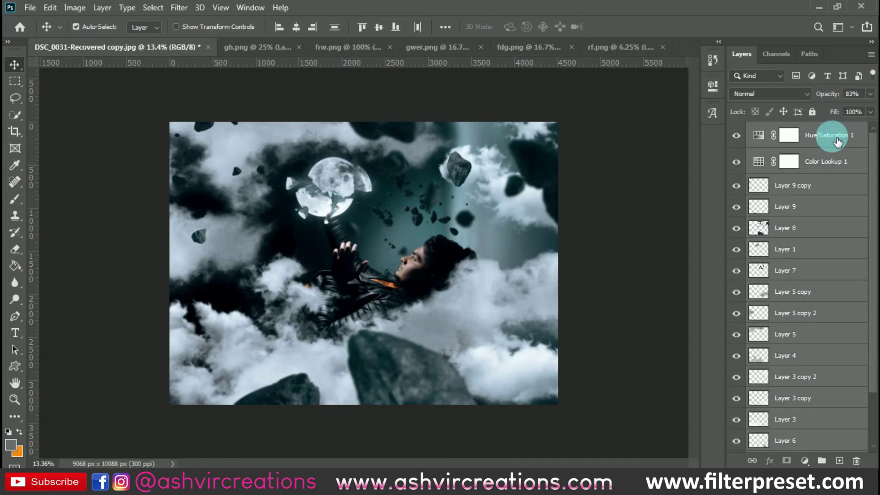
{"action": "key", "text": "ctrl+e"}
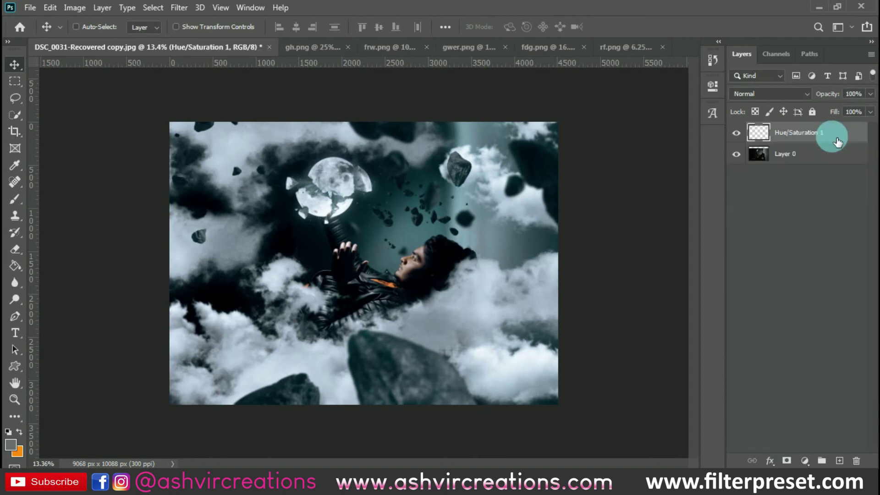
- Crop the merged composite to the canvas bounds with cropped pixels deleted, and return to the Move tool
{"action": "key", "text": "c"}
{"action": "key", "text": "Return"}
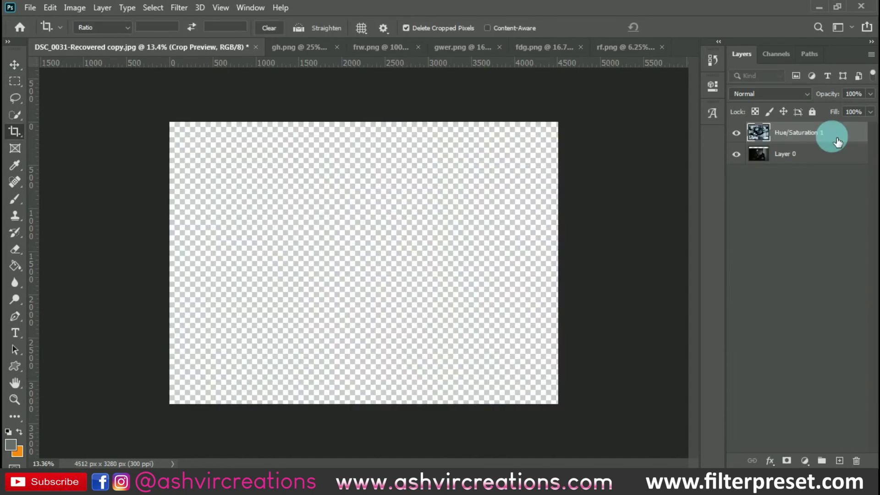
{"action": "key", "text": "v"}
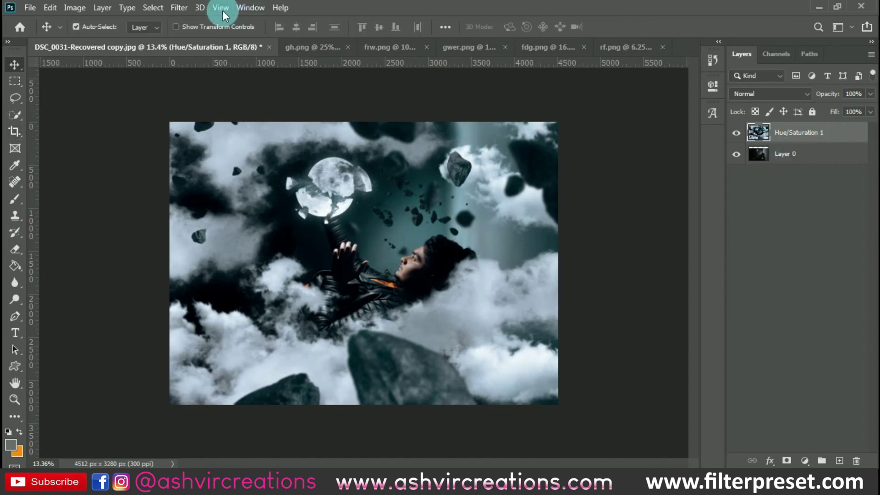
- Open the Camera Raw Filter on the merged layer and set Temperature to -5
{"action": "left_click", "coordinate": [185, 9]}
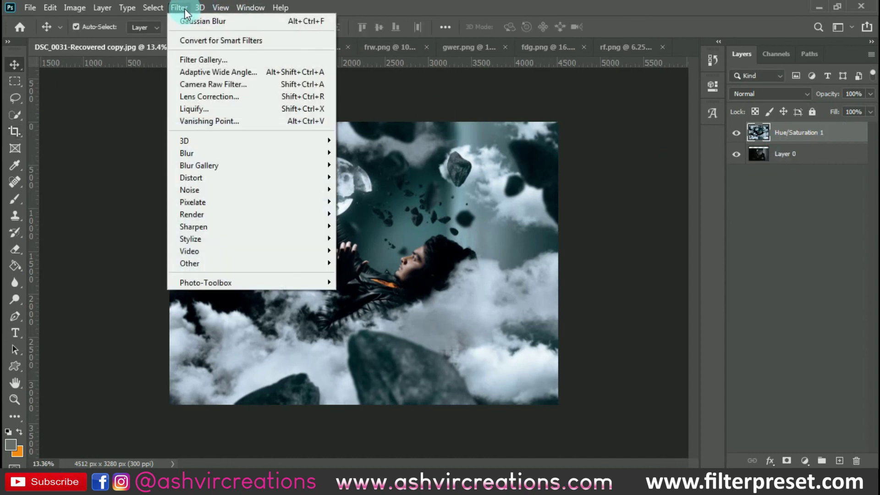
{"action": "left_click", "coordinate": [192, 83]}
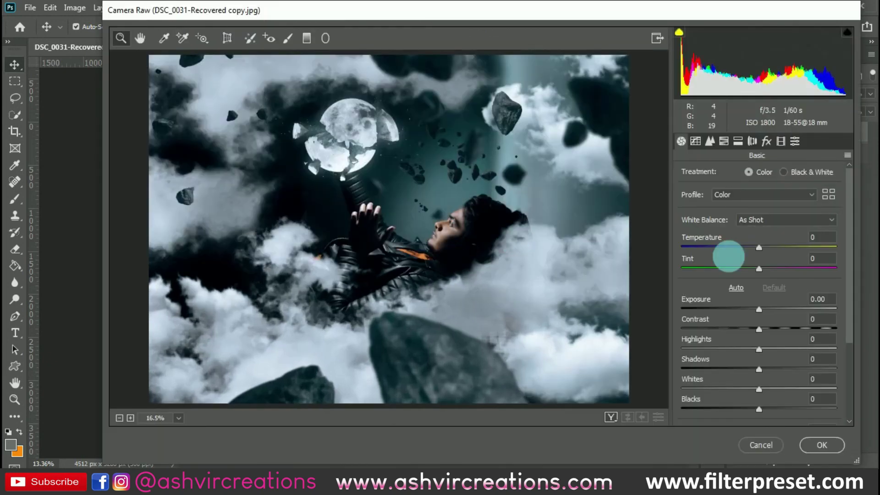
{"action": "left_click", "coordinate": [758, 248]}
{"action": "left_click_drag", "start_coordinate": [757, 250], "coordinate": [756, 249]}
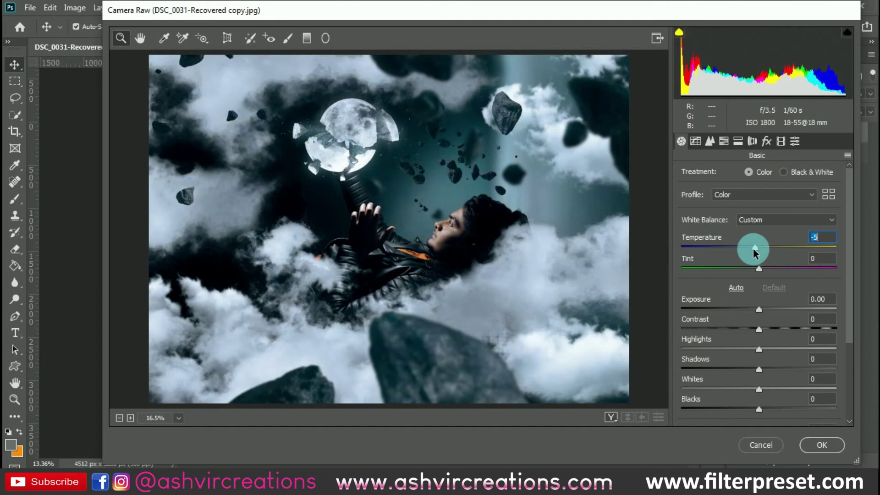
- Set the Blue Primary Hue to -10 in the Camera Raw calibration and apply the filter
{"action": "left_click", "coordinate": [782, 141]}
{"action": "left_click_drag", "start_coordinate": [763, 384], "coordinate": [751, 386]}
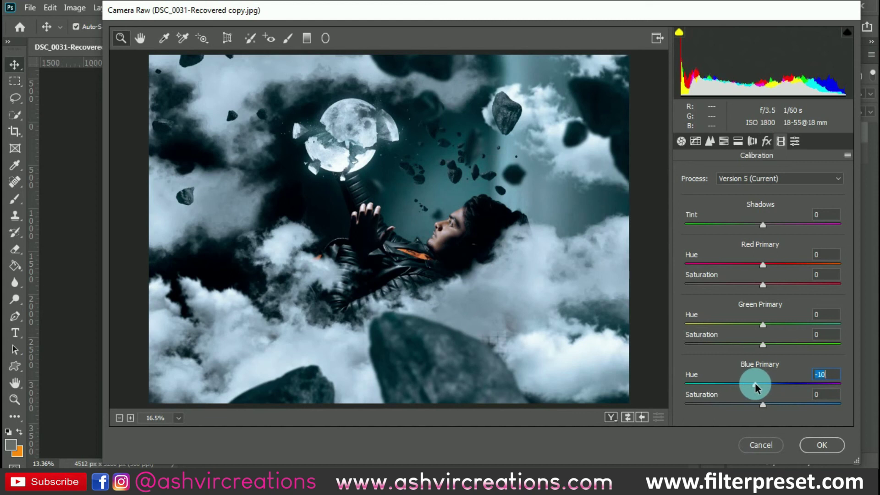
{"action": "left_click", "coordinate": [823, 445]}
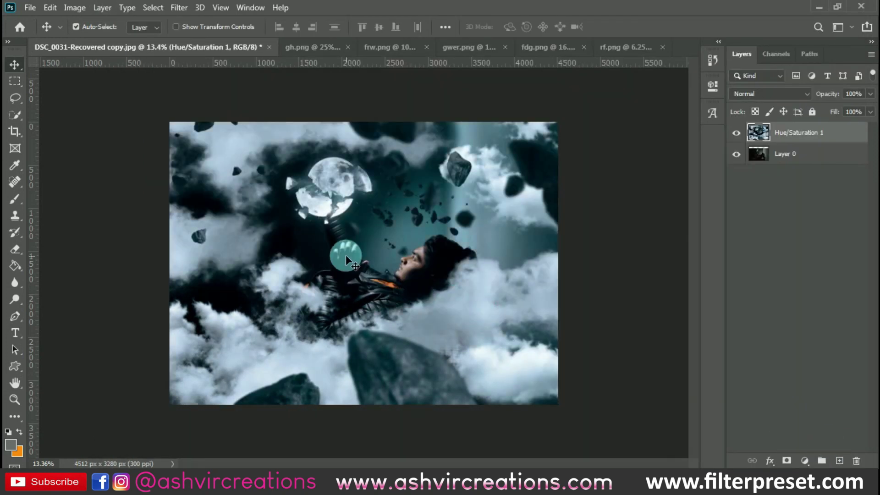
- Inspect the color-graded composite up close around the man, the shattered moon, the clouds and the rocks
{"action": "scroll", "coordinate": [345, 254], "scroll_direction": "up", "scroll_amount": 2}
{"action": "scroll", "coordinate": [344, 254], "scroll_direction": "up", "scroll_amount": 1}
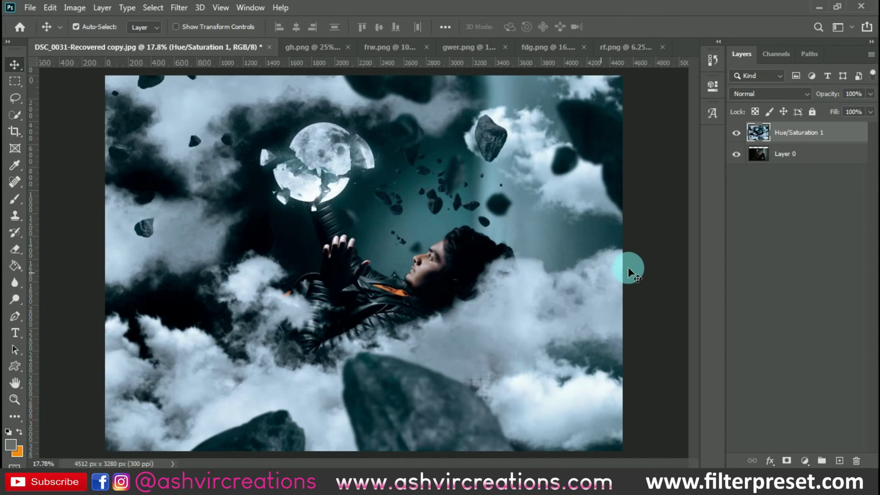
{"action": "scroll", "coordinate": [648, 260], "scroll_direction": "up", "scroll_amount": 1}
{"action": "scroll", "coordinate": [647, 260], "scroll_direction": "down", "scroll_amount": 1}
{"action": "scroll", "coordinate": [654, 259], "scroll_direction": "up", "scroll_amount": 1}
{"action": "left_click_drag", "start_coordinate": [590, 293], "coordinate": [622, 285]}
{"action": "scroll", "coordinate": [587, 287], "scroll_direction": "up", "scroll_amount": 1}
{"action": "scroll", "coordinate": [560, 276], "scroll_direction": "up", "scroll_amount": 1}
{"action": "scroll", "coordinate": [621, 284], "scroll_direction": "down", "scroll_amount": 2}
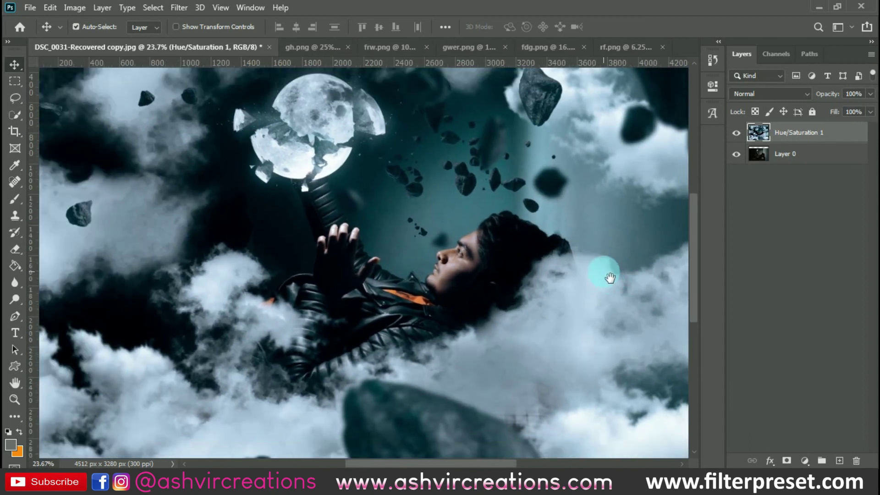
{"action": "scroll", "coordinate": [619, 289], "scroll_direction": "down", "scroll_amount": 1}
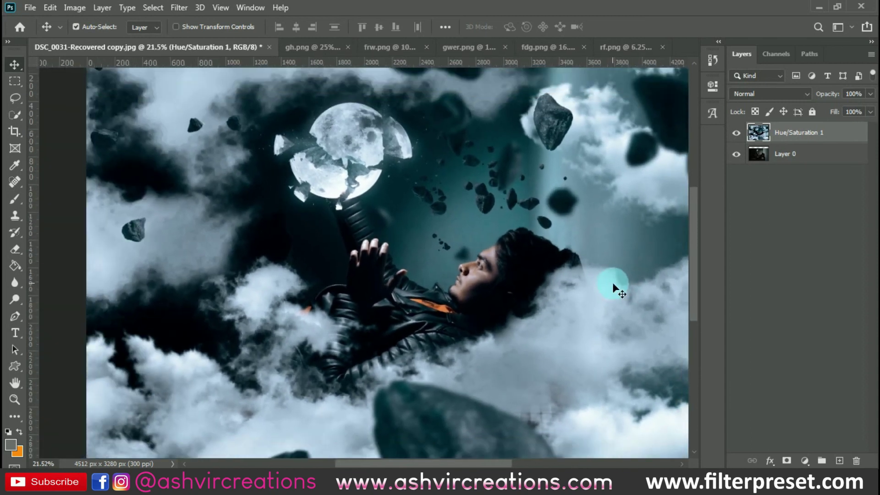
- Compare the finished composite with the original photo by hiding and showing the merged layer twice
{"action": "left_click", "coordinate": [739, 134]}
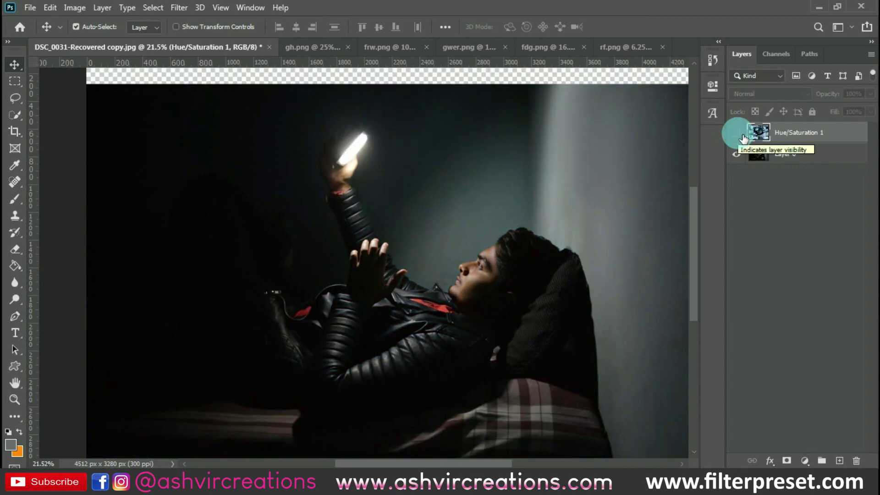
{"action": "left_click", "coordinate": [739, 134]}
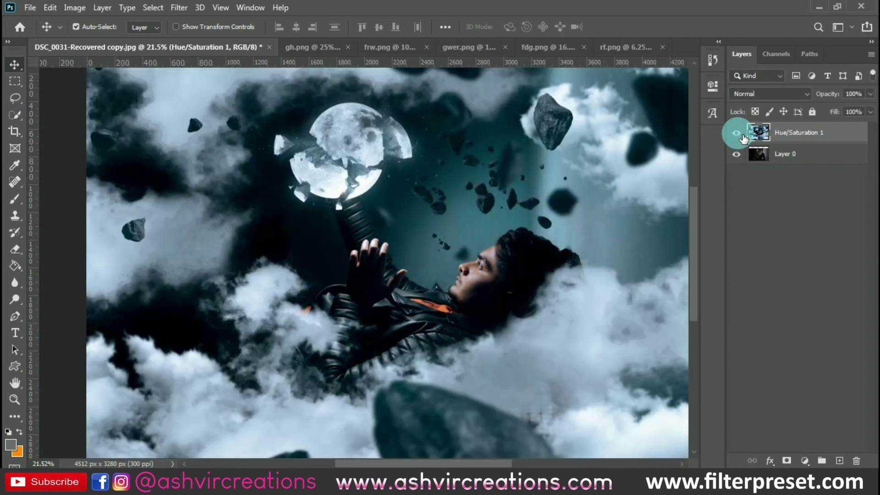
{"action": "left_click", "coordinate": [739, 135]}
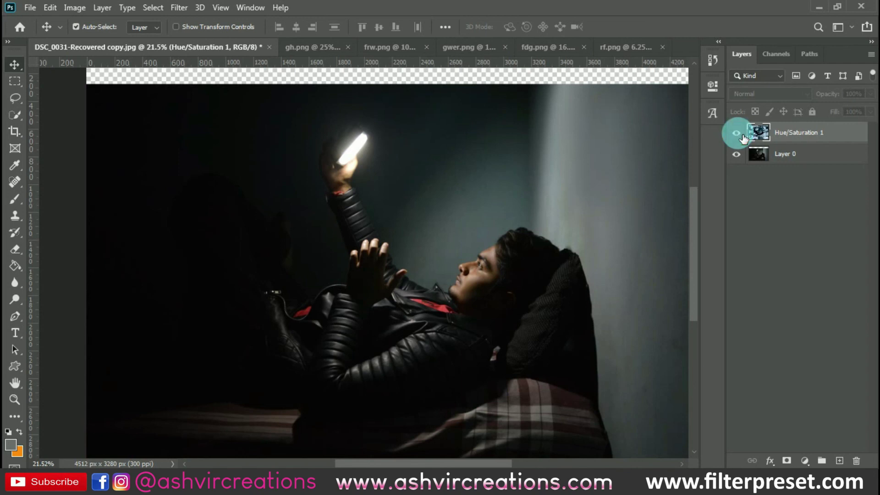
{"action": "left_click", "coordinate": [738, 134]}
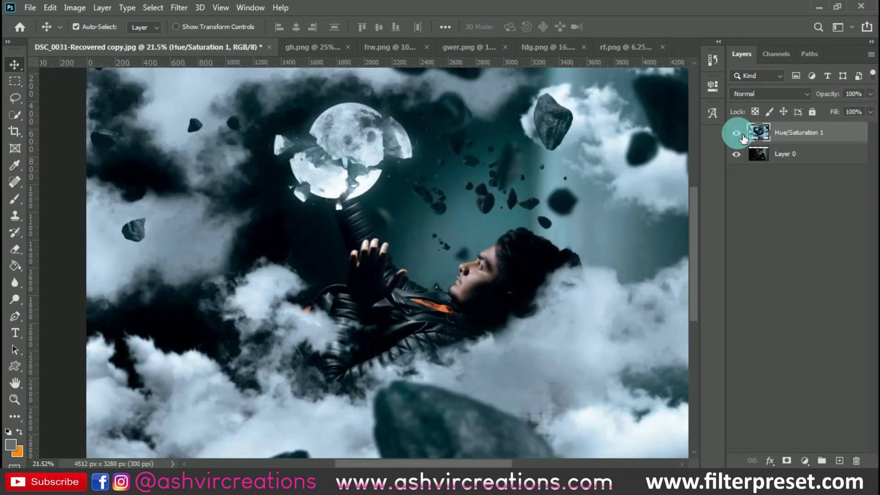
- Hide and show the Hue/Saturation 1 layer three more times to compare the edited scene with the original photo
{"action": "left_click", "coordinate": [737, 134]}
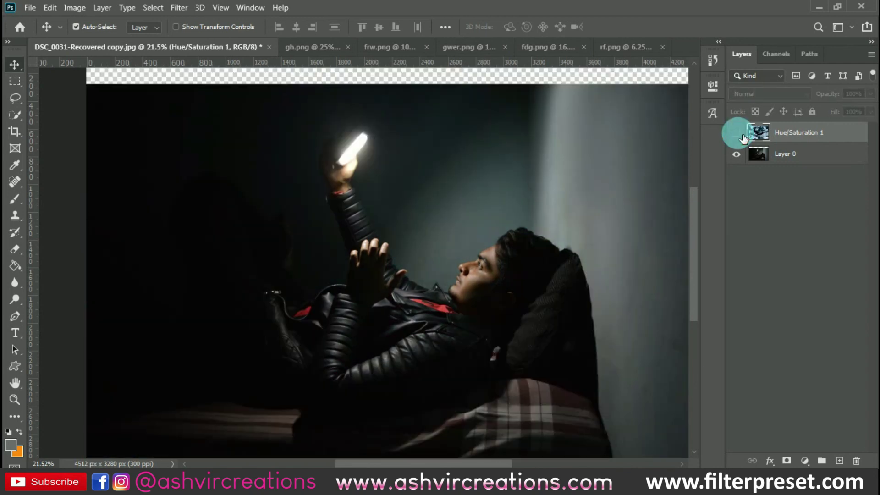
{"action": "left_click", "coordinate": [737, 133]}
{"action": "scroll", "coordinate": [633, 173], "scroll_direction": "down", "scroll_amount": 2}
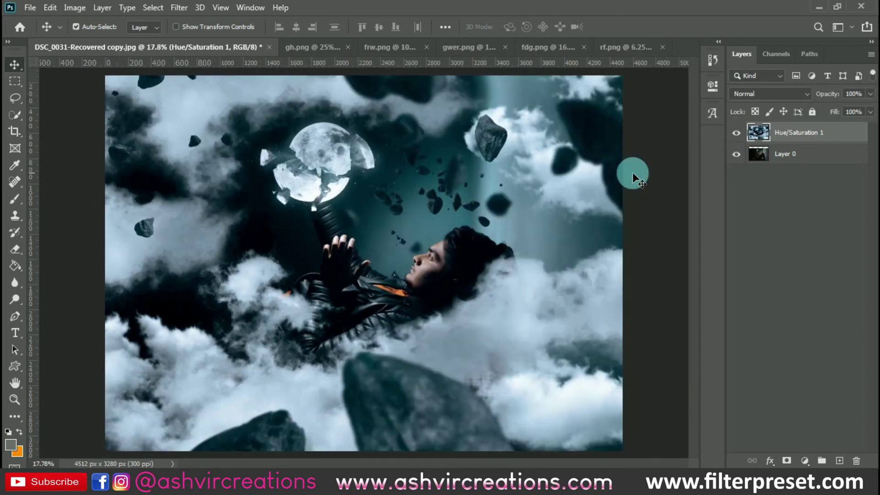
{"action": "scroll", "coordinate": [632, 173], "scroll_direction": "up", "scroll_amount": 1}
{"action": "left_click", "coordinate": [737, 134]}
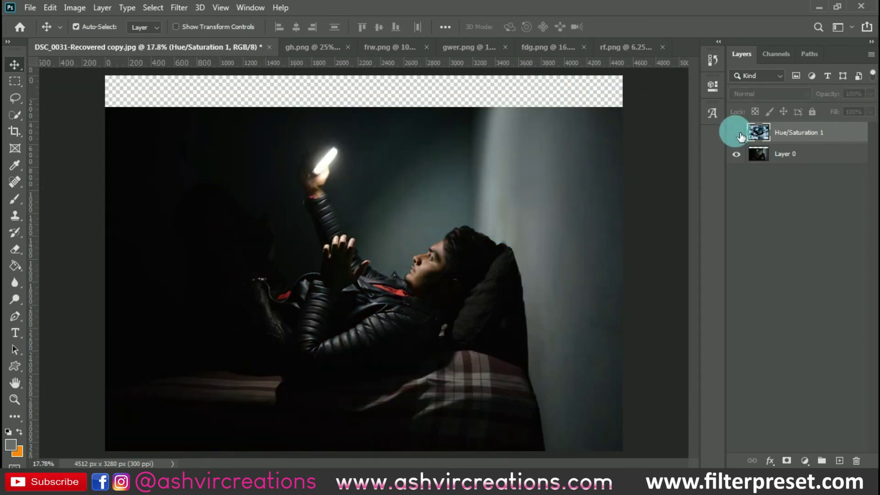
{"action": "left_click", "coordinate": [737, 134]}
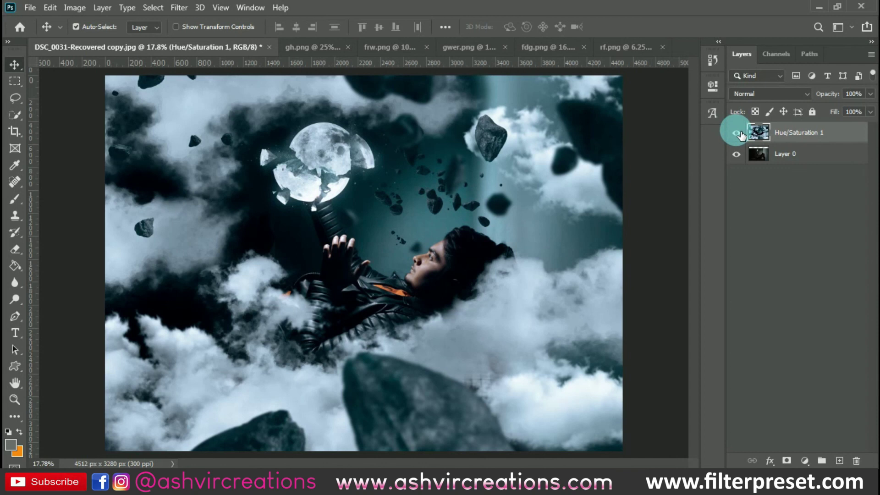
{"action": "left_click", "coordinate": [738, 133]}
{"action": "left_click", "coordinate": [738, 133]}
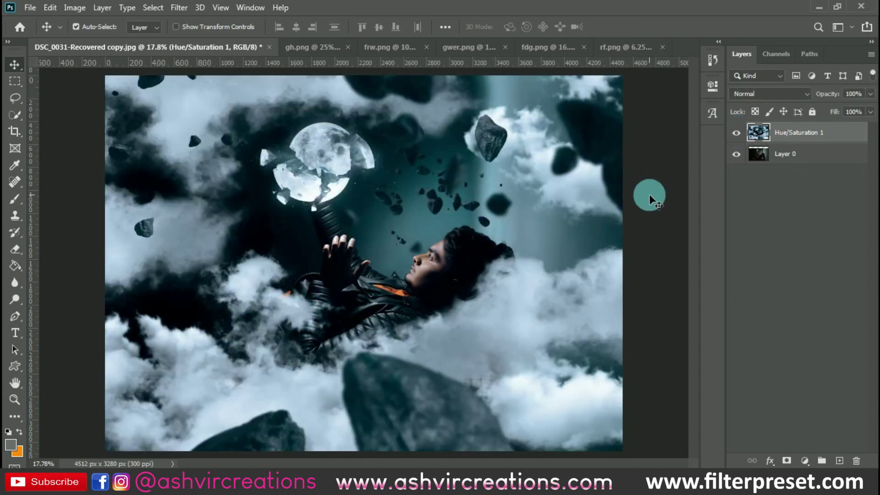
- Examine the man, the shattered moon and the floating rocks in detail, and finish by reviewing the whole composite
{"action": "scroll", "coordinate": [648, 198], "scroll_direction": "up", "scroll_amount": 1}
{"action": "scroll", "coordinate": [648, 198], "scroll_direction": "down", "scroll_amount": 1}
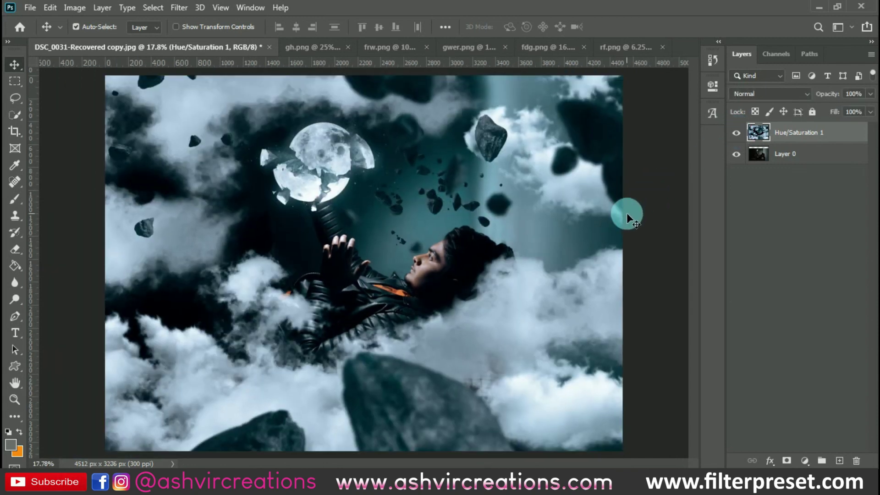
{"action": "scroll", "coordinate": [627, 213], "scroll_direction": "up", "scroll_amount": 1}
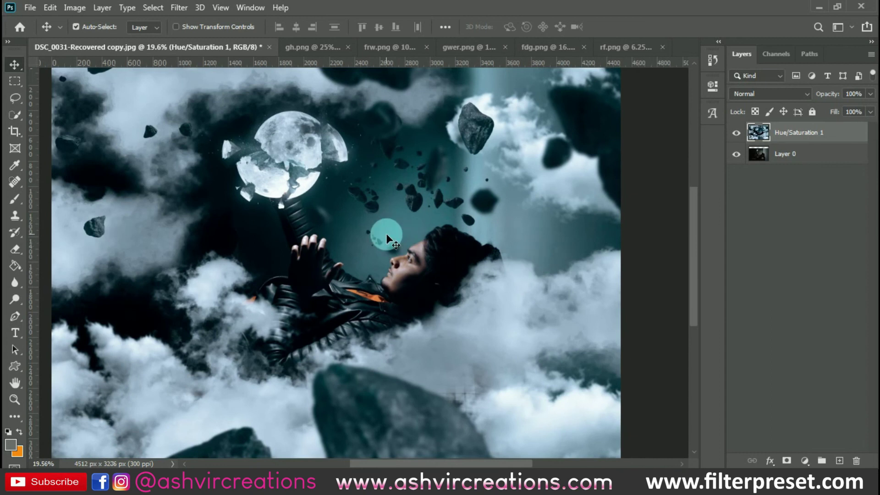
{"action": "scroll", "coordinate": [484, 252], "scroll_direction": "up", "scroll_amount": 1}
{"action": "scroll", "coordinate": [596, 250], "scroll_direction": "up", "scroll_amount": 1}
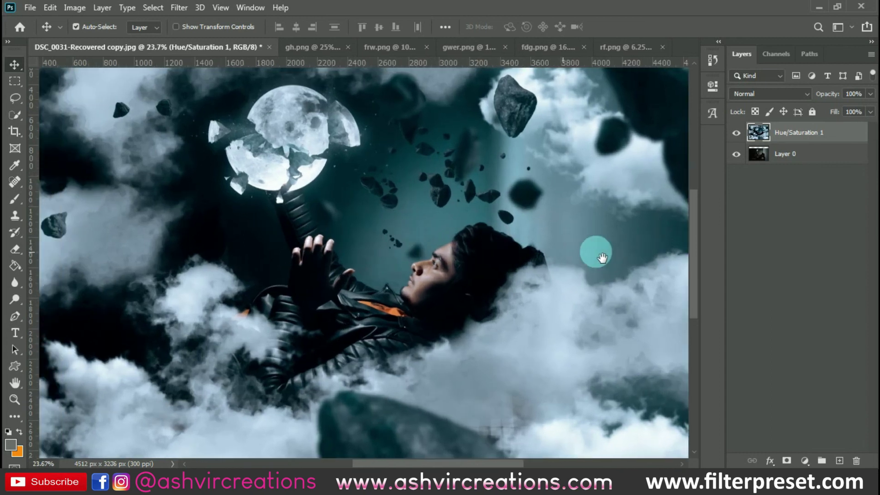
{"action": "scroll", "coordinate": [626, 262], "scroll_direction": "up", "scroll_amount": 1}
{"action": "scroll", "coordinate": [555, 267], "scroll_direction": "up", "scroll_amount": 1}
{"action": "scroll", "coordinate": [614, 293], "scroll_direction": "down", "scroll_amount": 1}
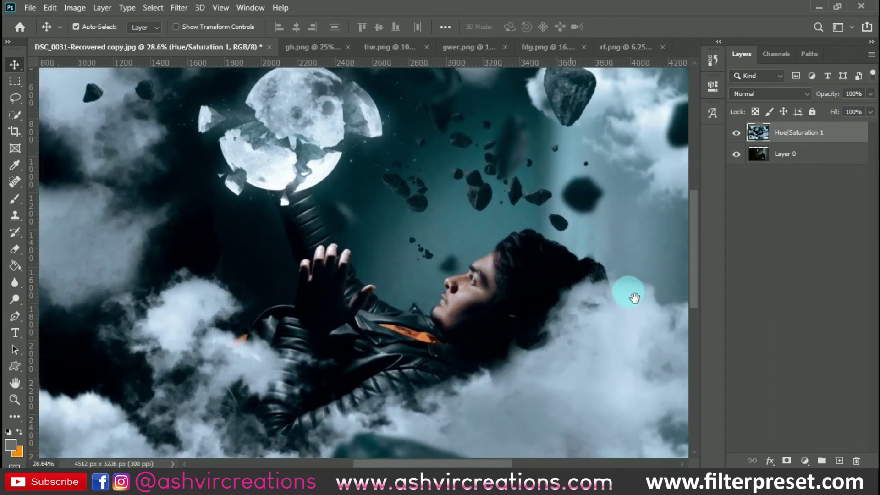
{"action": "scroll", "coordinate": [364, 144], "scroll_direction": "up", "scroll_amount": 3}
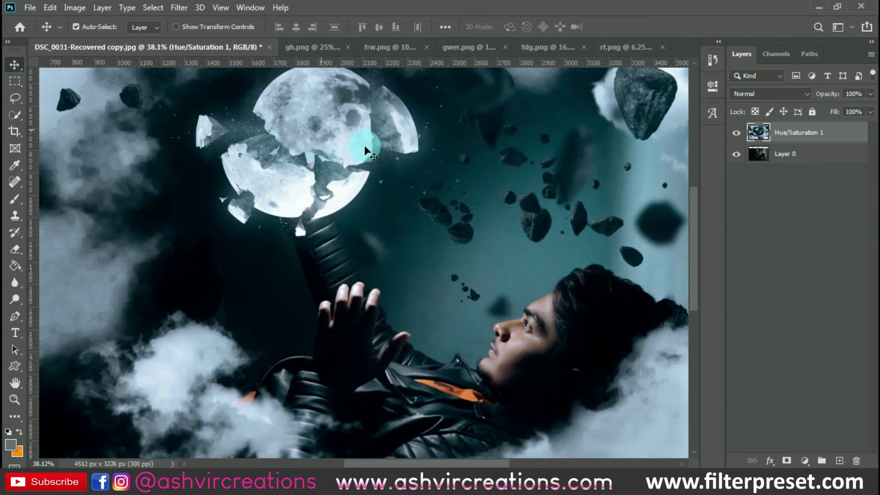
{"action": "scroll", "coordinate": [365, 146], "scroll_direction": "down", "scroll_amount": 3}
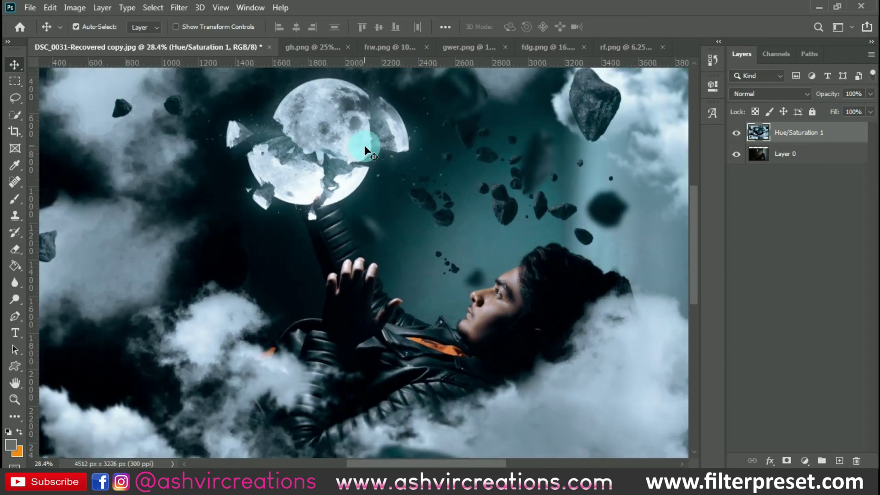
{"action": "scroll", "coordinate": [593, 202], "scroll_direction": "down", "scroll_amount": 3}
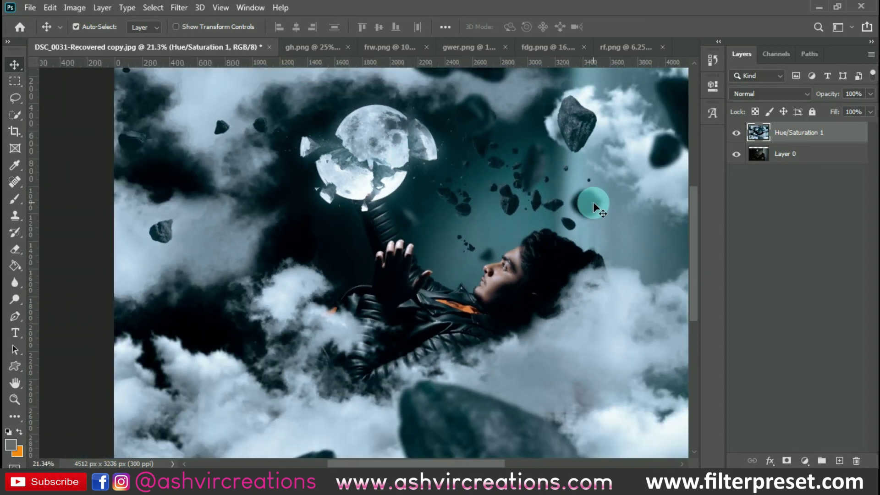
{"action": "scroll", "coordinate": [594, 202], "scroll_direction": "down", "scroll_amount": 3}
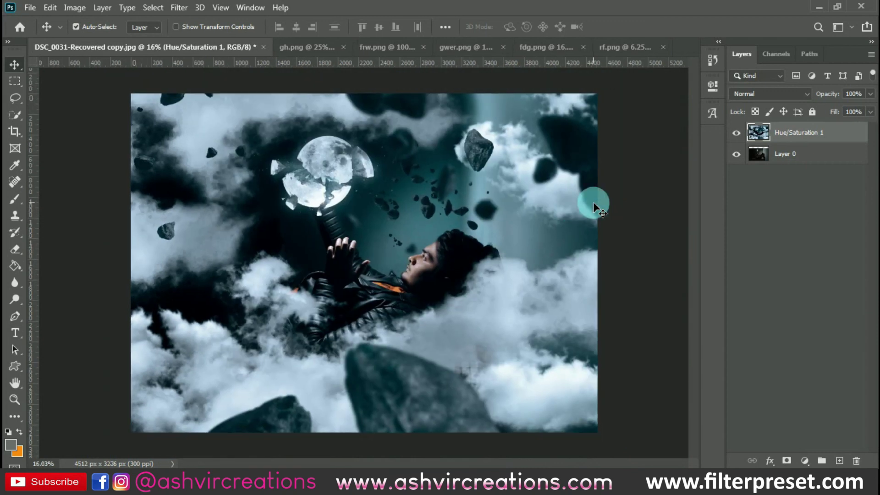